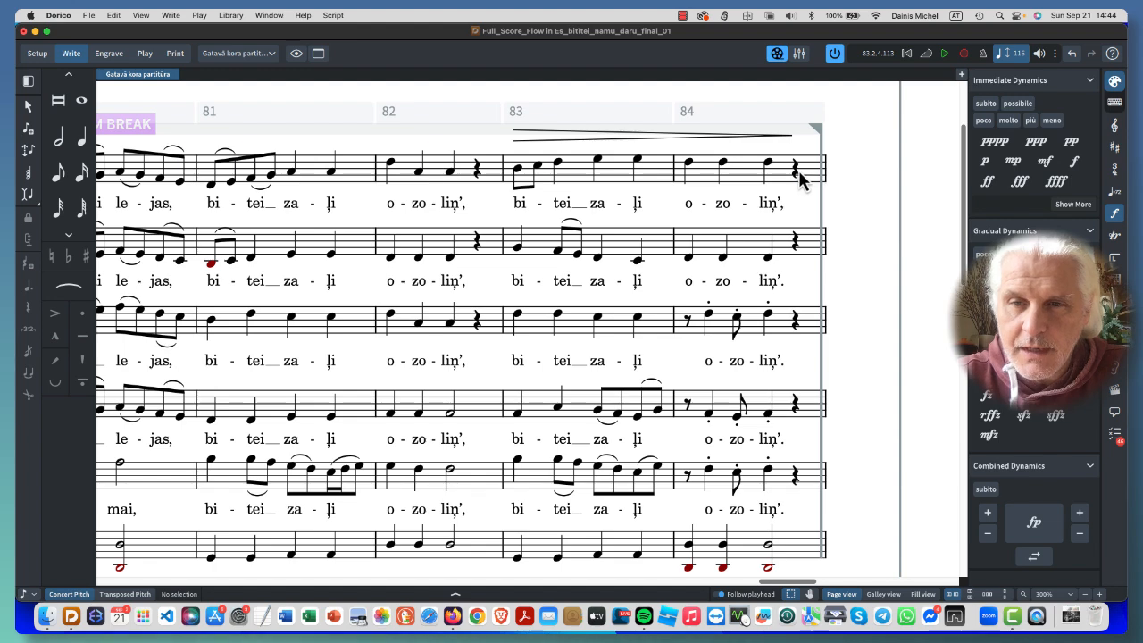
- Try to add mp at the final quarter rests of bar 84 in the upper five staves, and undo it
left_click(795, 170)
left_click(794, 319, "super")
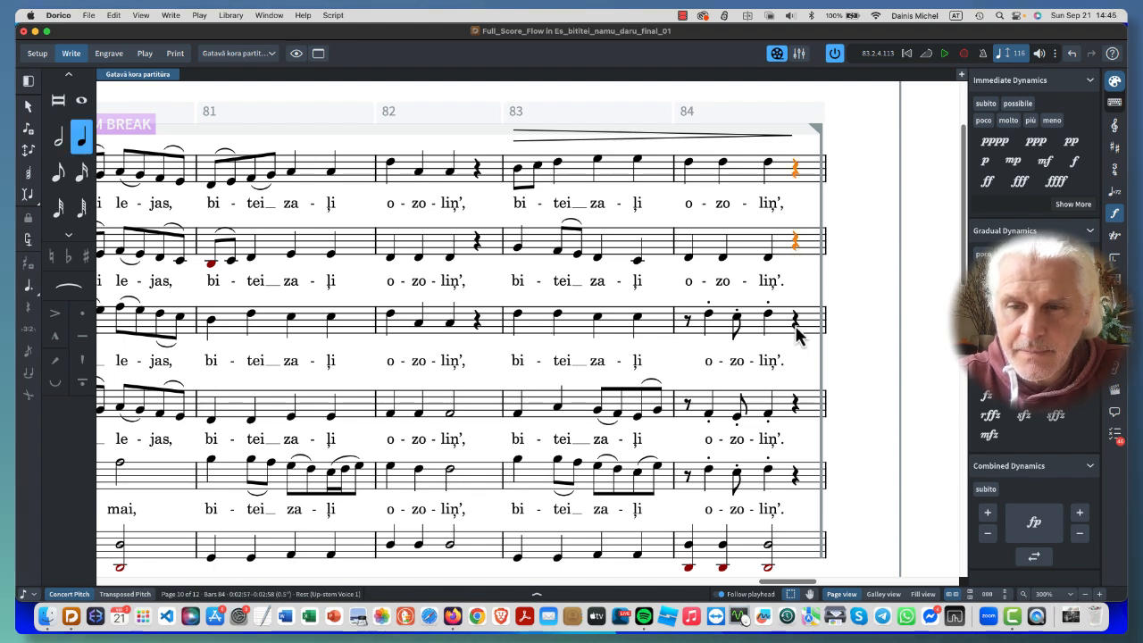
left_click(794, 406, "super")
left_click(795, 478, "super")
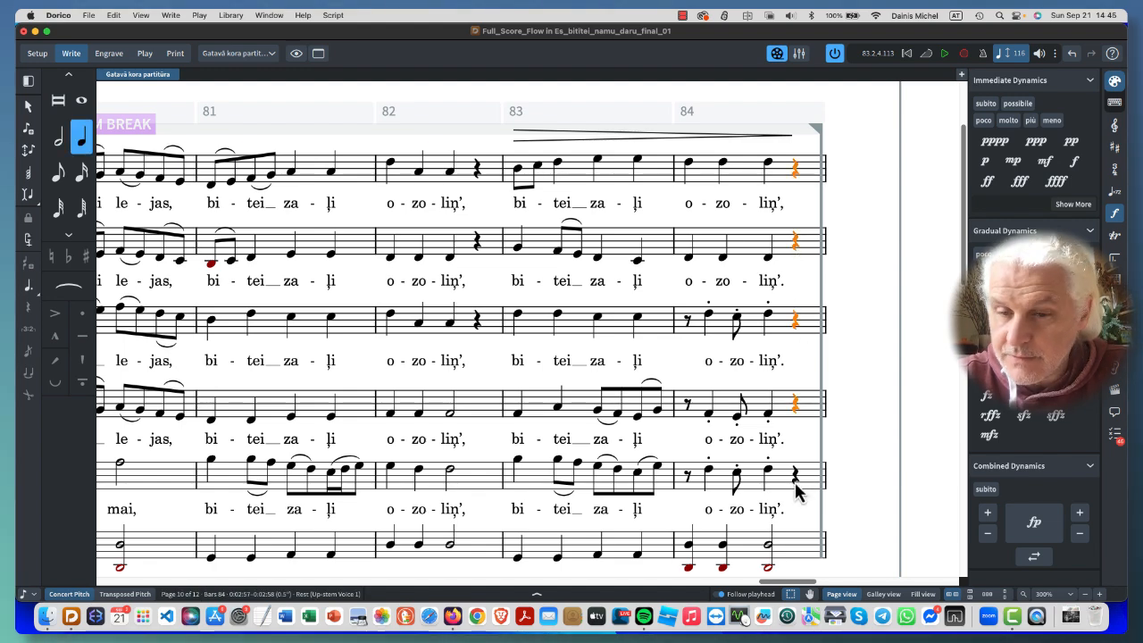
scroll(872, 496, "down", 2)
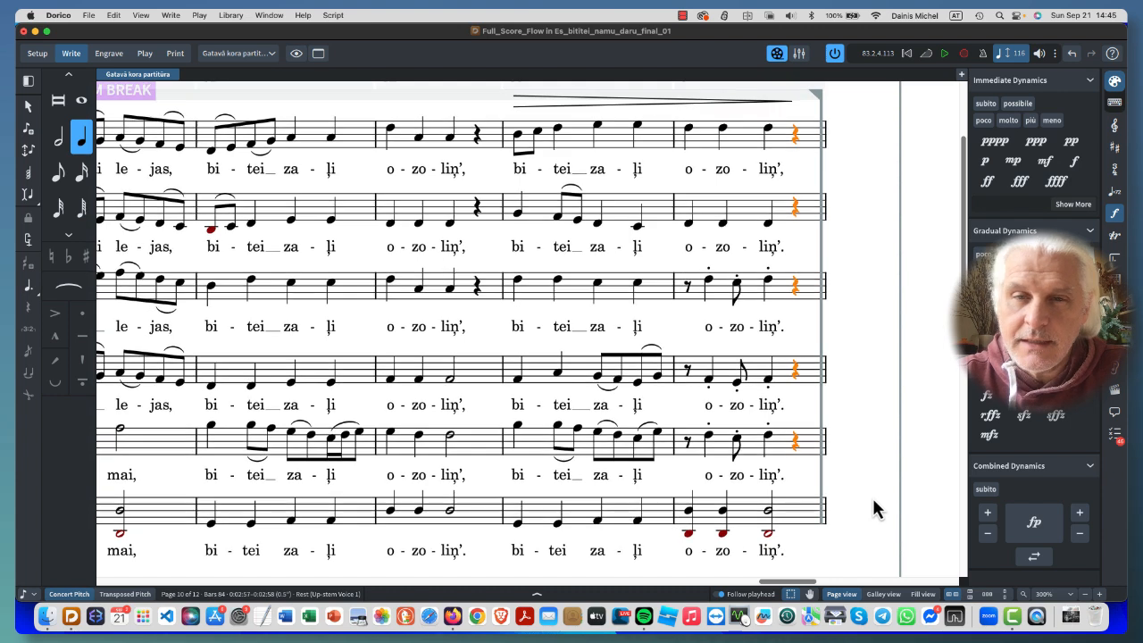
left_click(1014, 164)
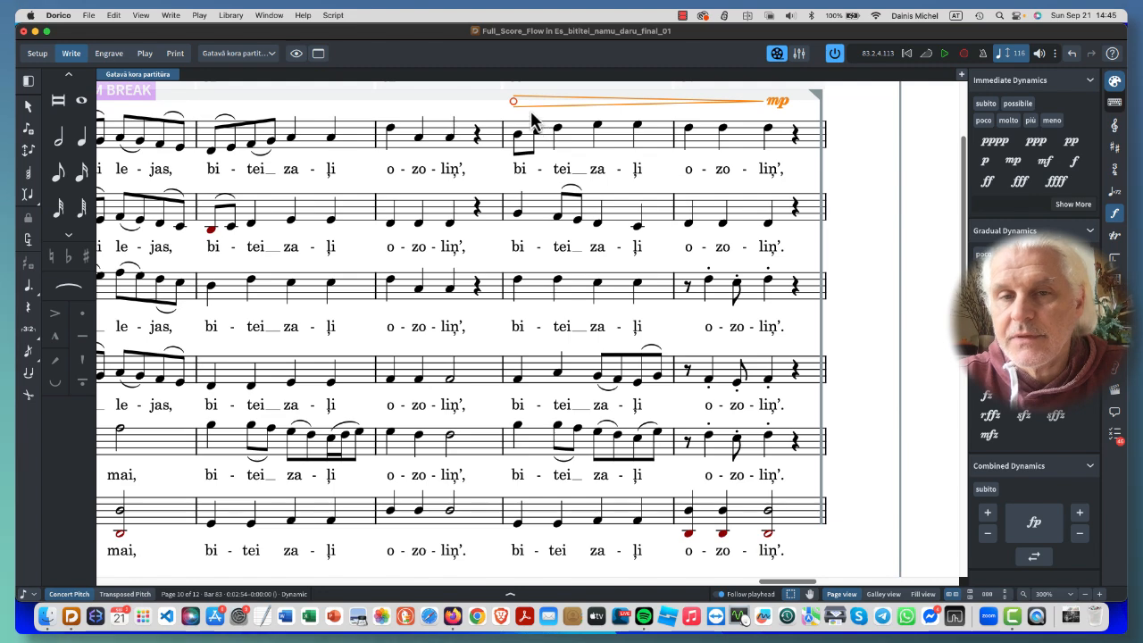
scroll(530, 110, "up", 2)
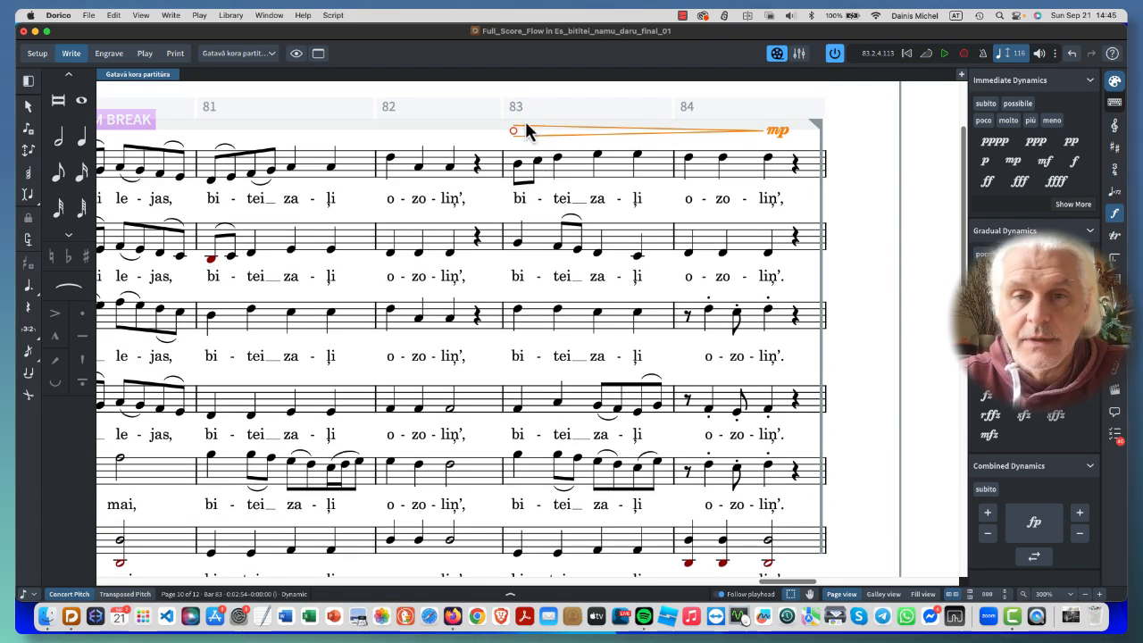
left_click(1072, 56)
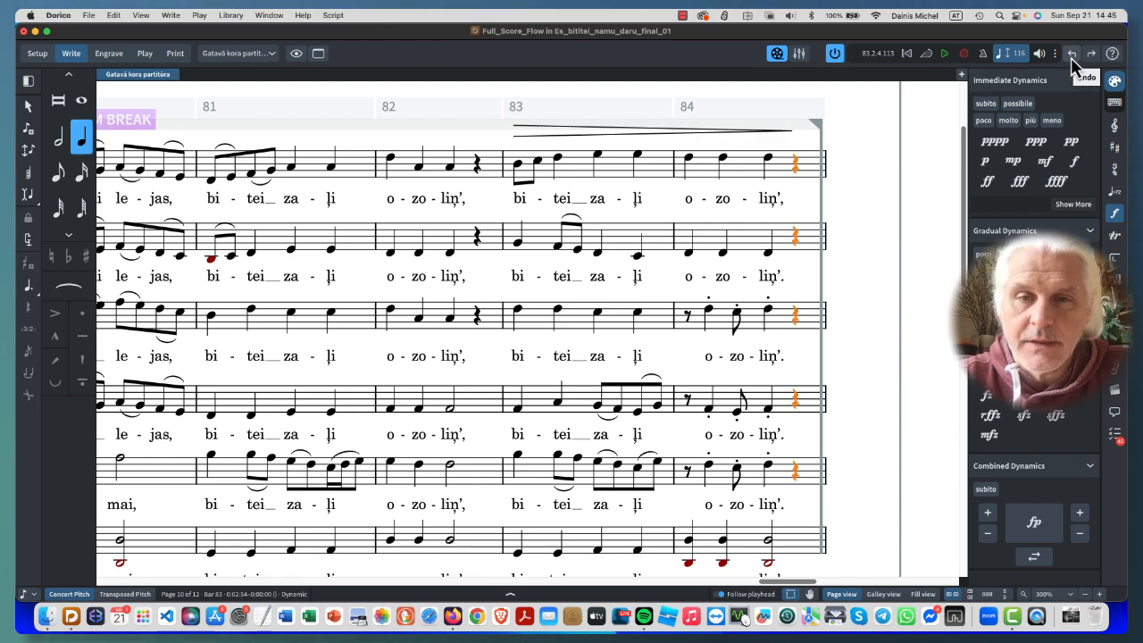
- Delete the hairpin over bars 83–84 and place mp below the final quarter rest of bar 84 in each of the upper five staves
left_click(565, 135)
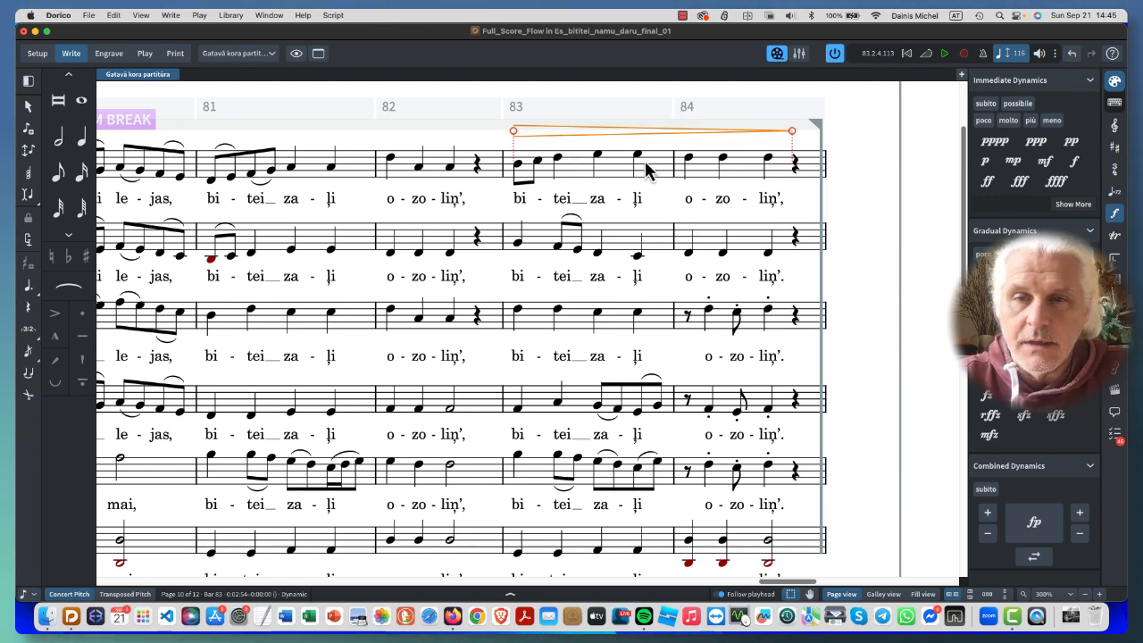
key("Delete")
left_click(794, 166)
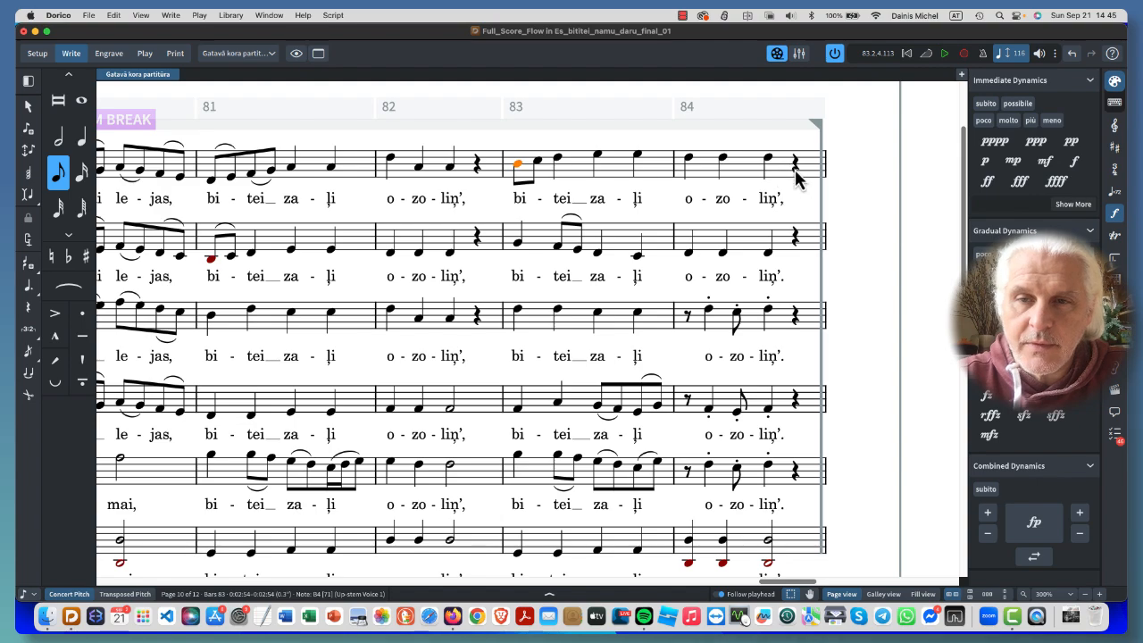
scroll(798, 267, "down", 2)
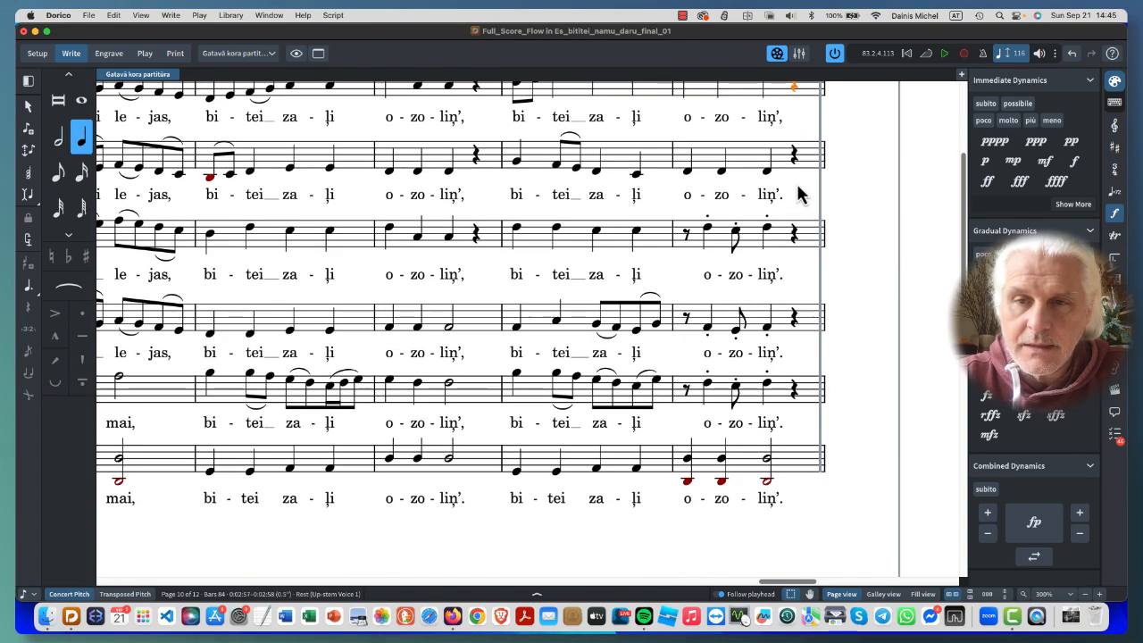
scroll(798, 268, "up", 2)
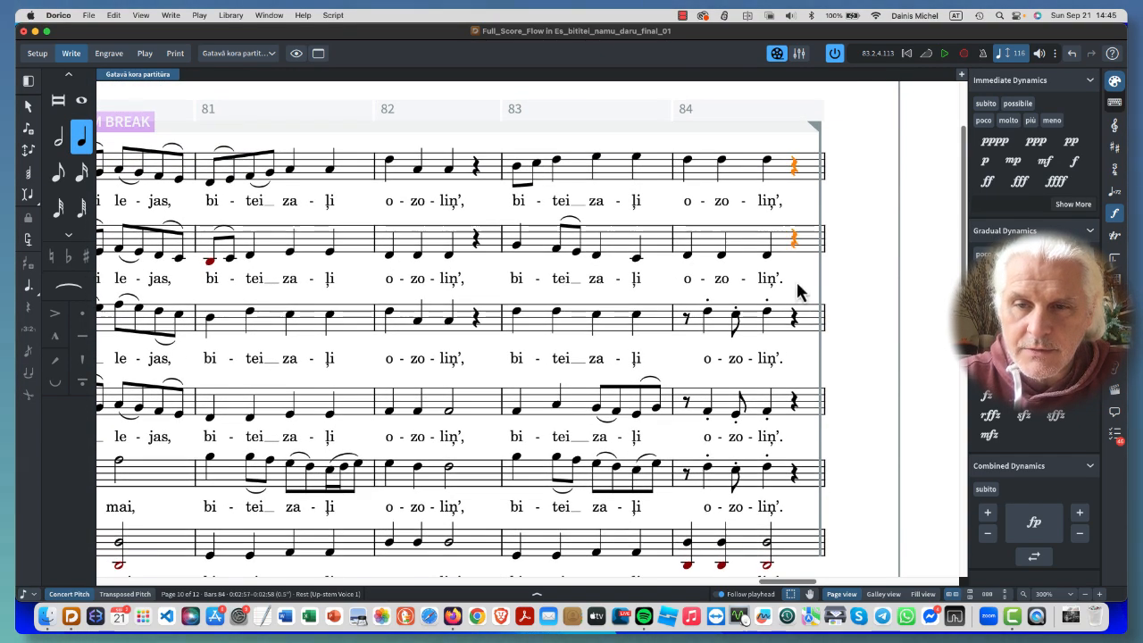
left_click(793, 417, "shift")
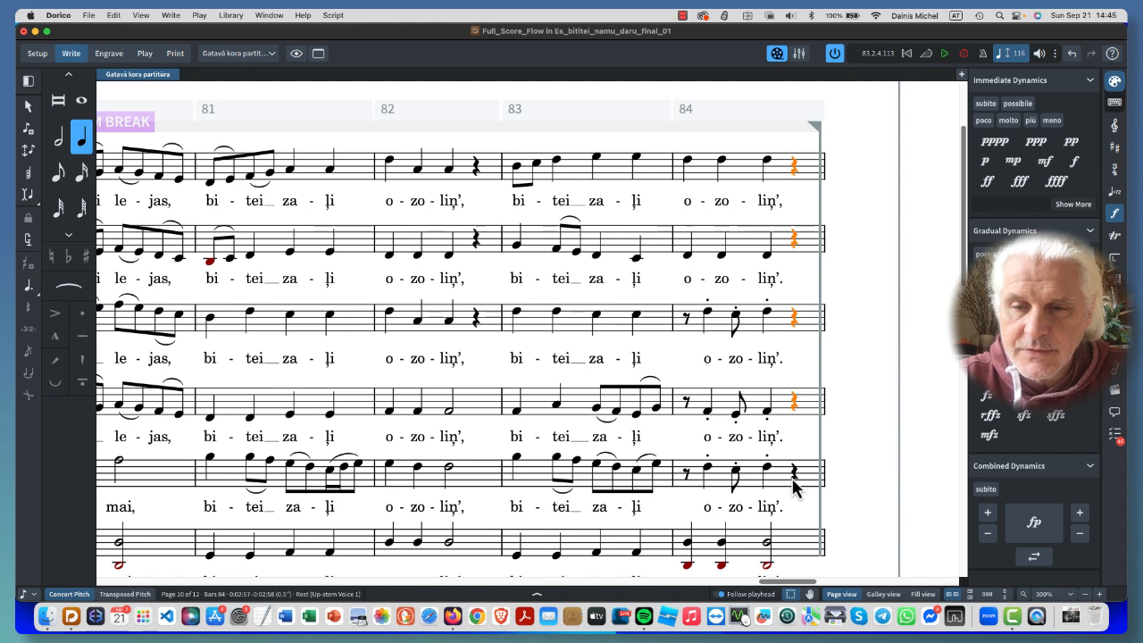
scroll(840, 479, "down", 2)
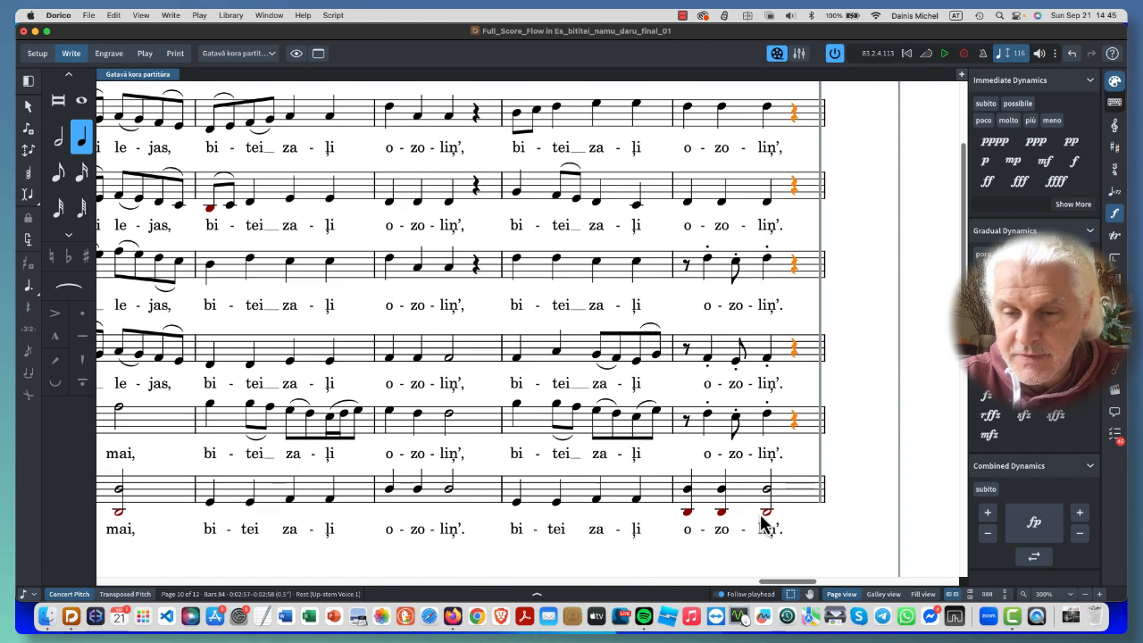
left_click(1013, 160)
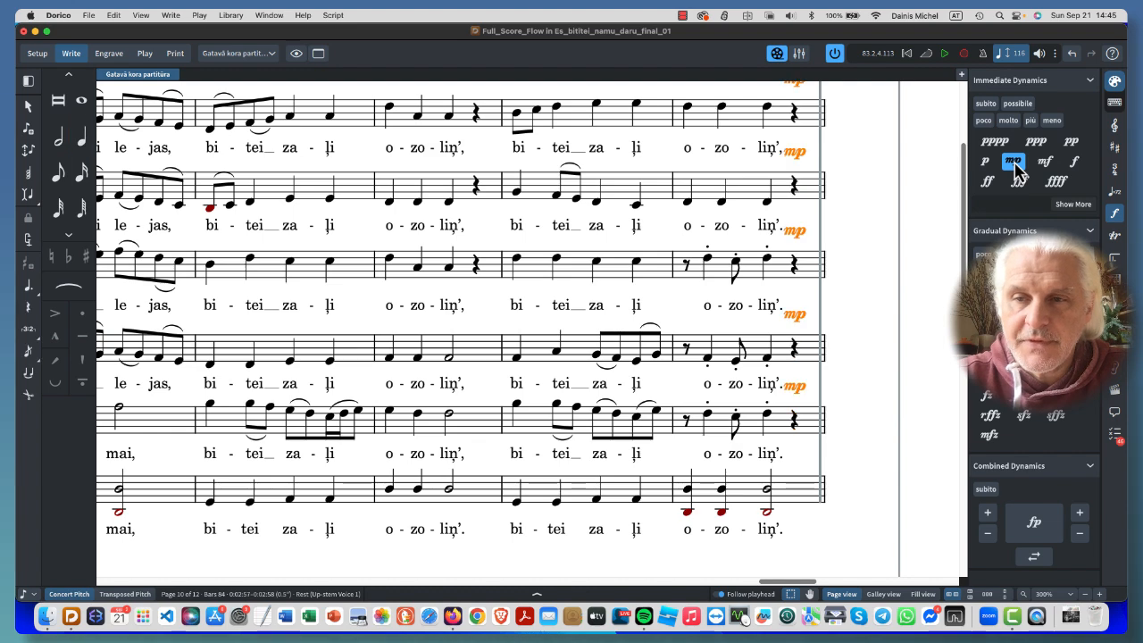
scroll(907, 268, "up", 3)
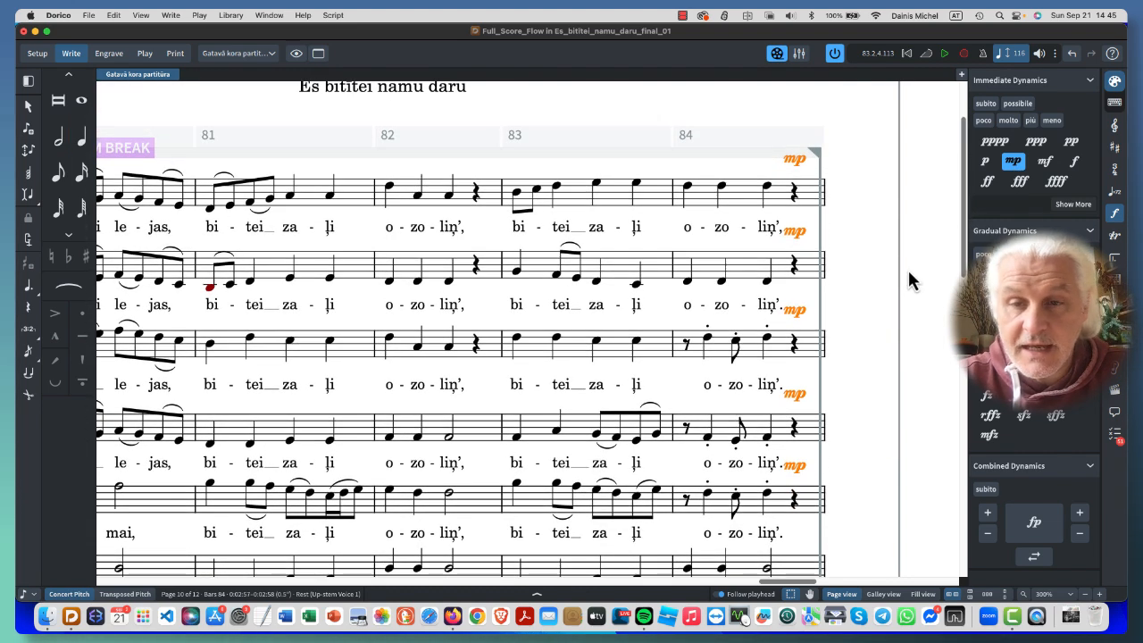
scroll(851, 337, "down", 3)
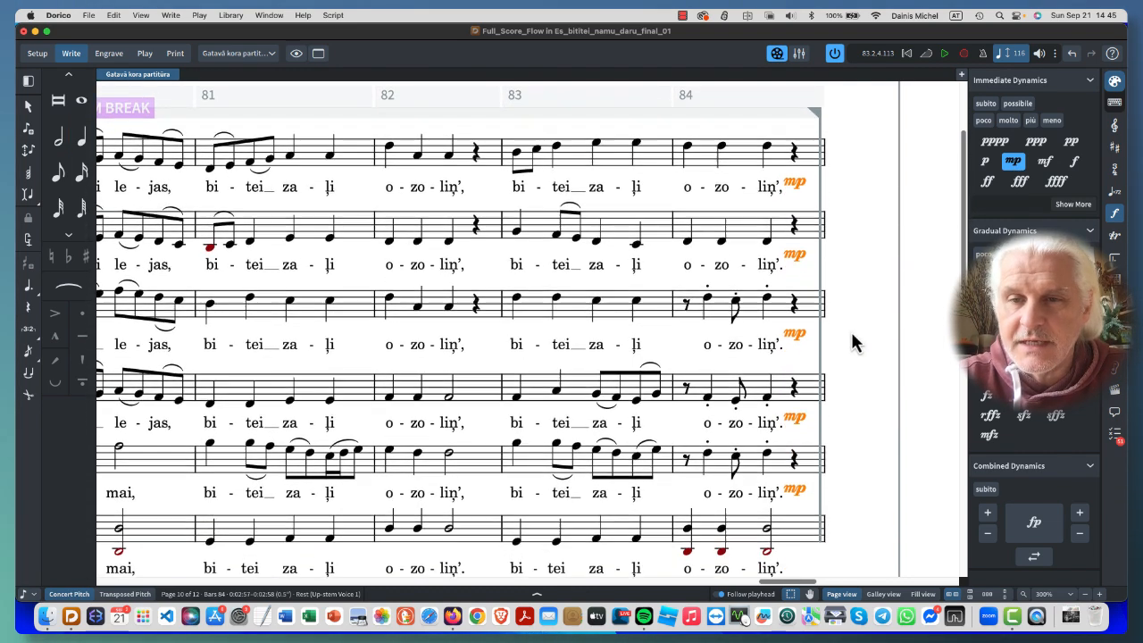
- Add mp to the last half note of the bass staff in bar 84 and flip it below the staff
scroll(853, 342, "down", 1)
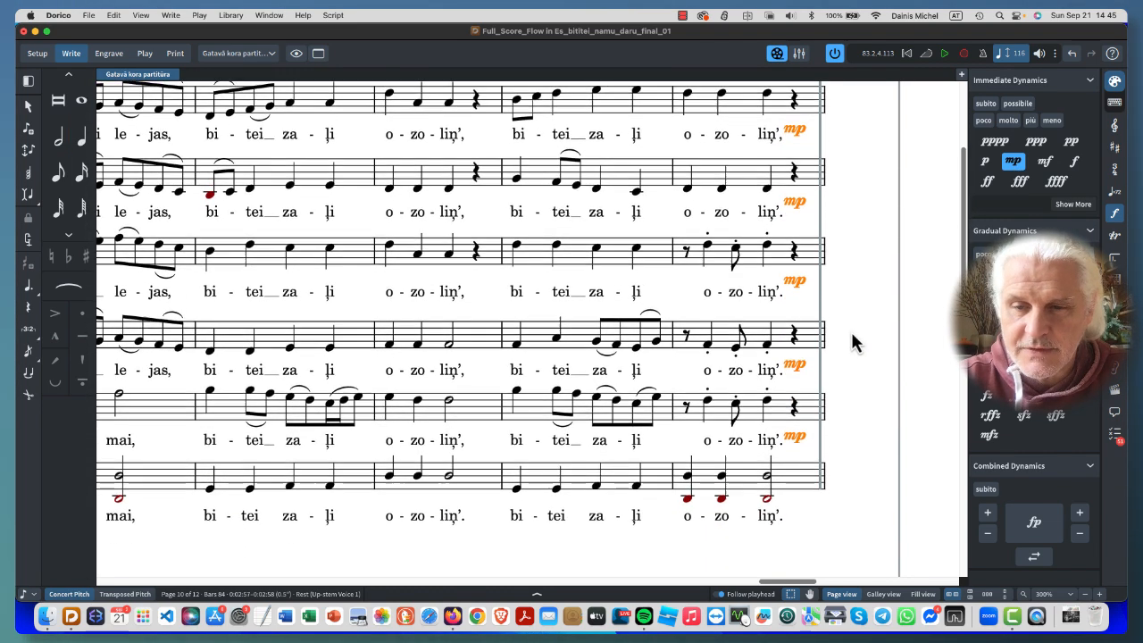
left_click(766, 477)
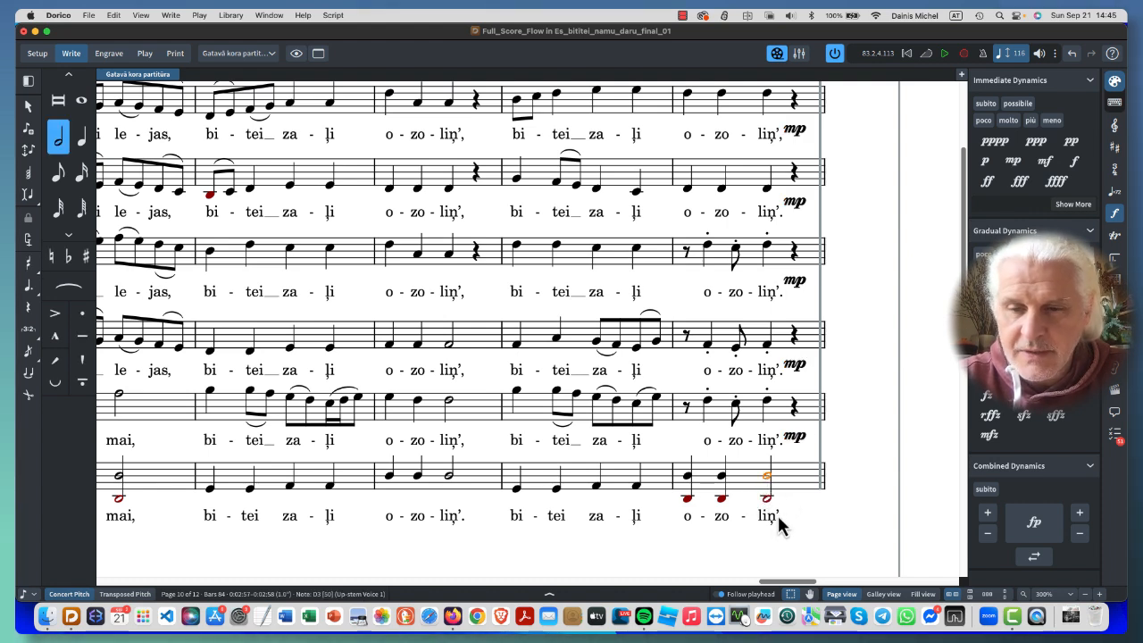
left_click(769, 497)
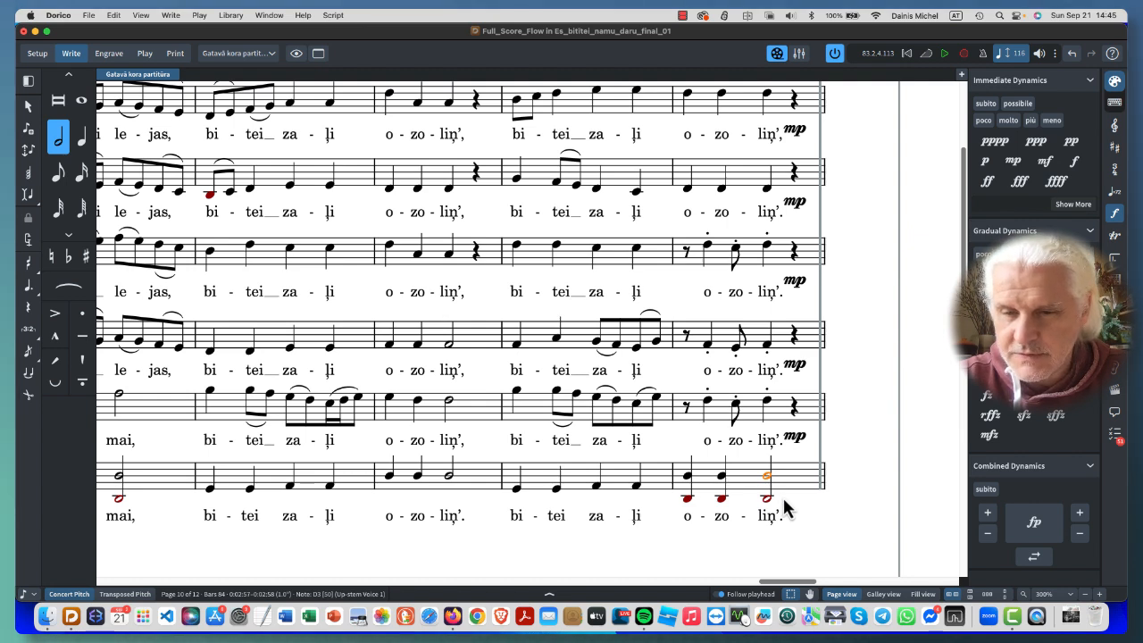
left_click(1015, 166)
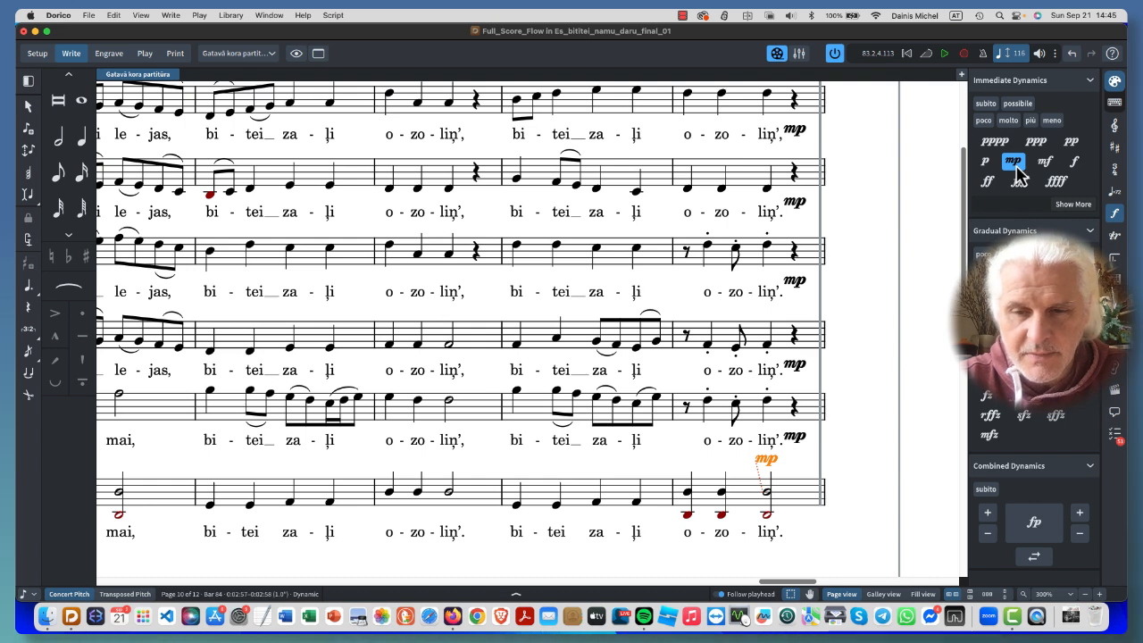
key("f")
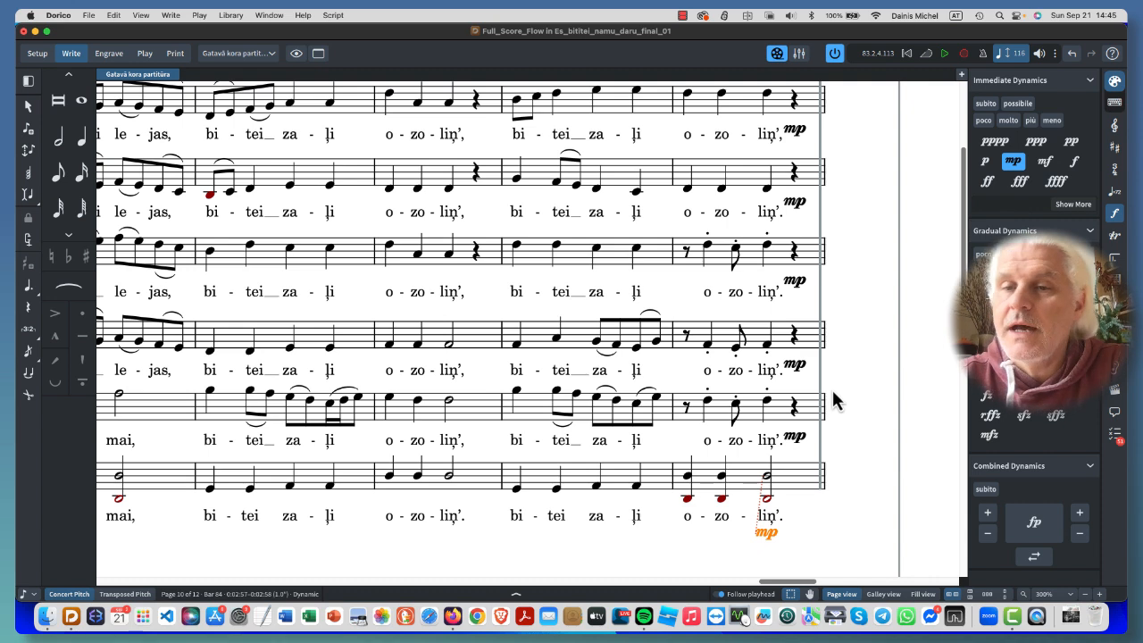
- In Engrave mode, shift the linked mp dynamics of the upper five staves right and slightly down, clear of bar 84's lyrics
scroll(831, 410, "up", 3)
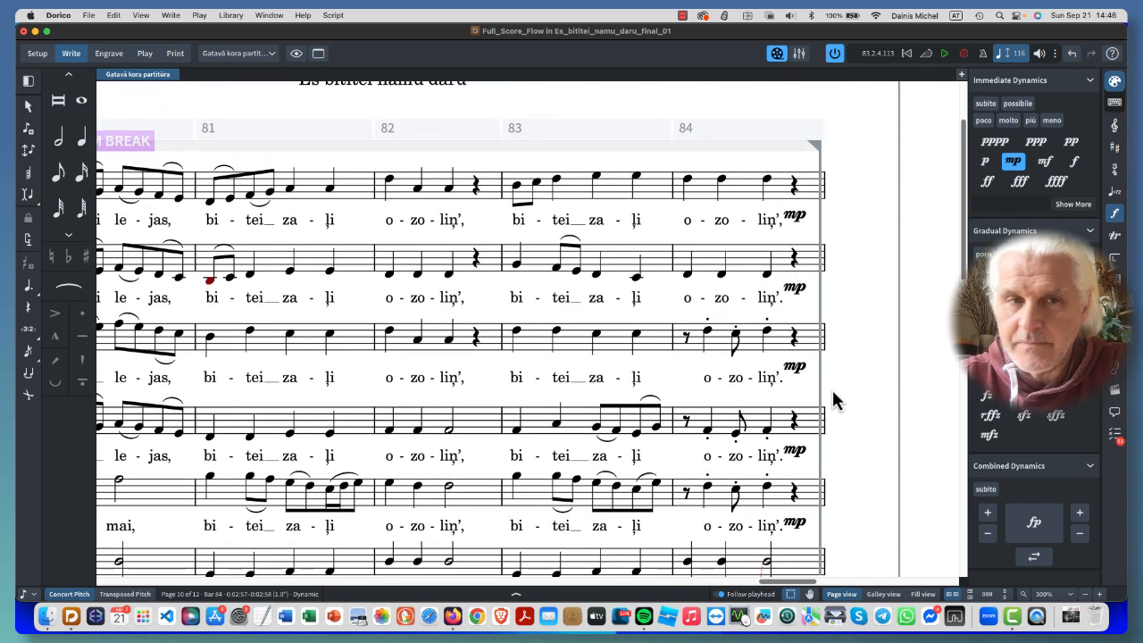
left_click(793, 219)
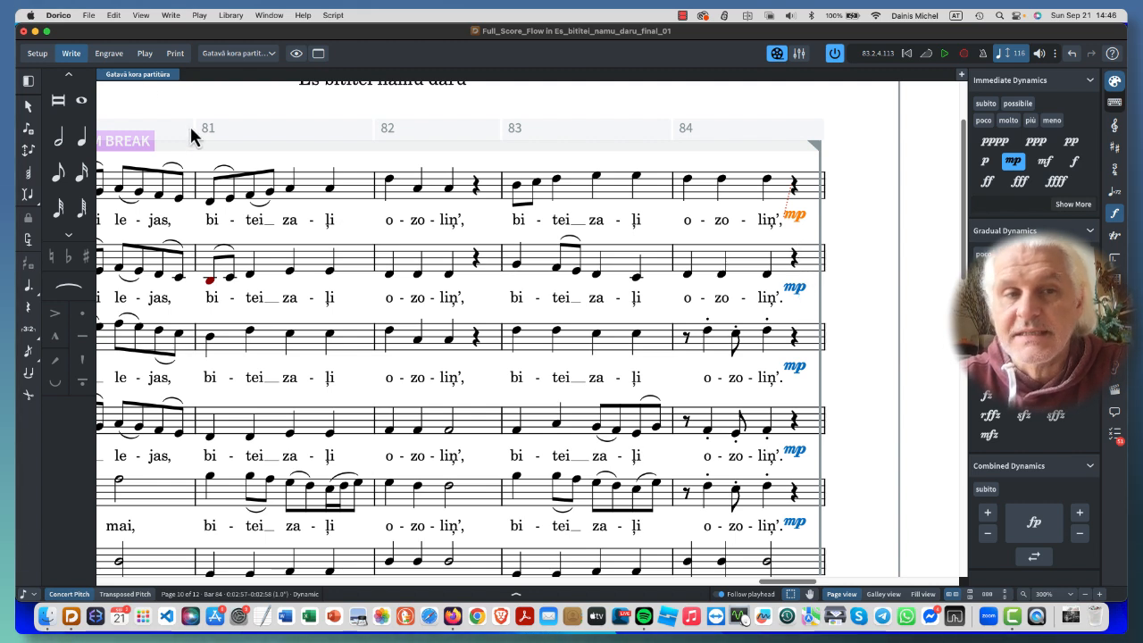
left_click(110, 56)
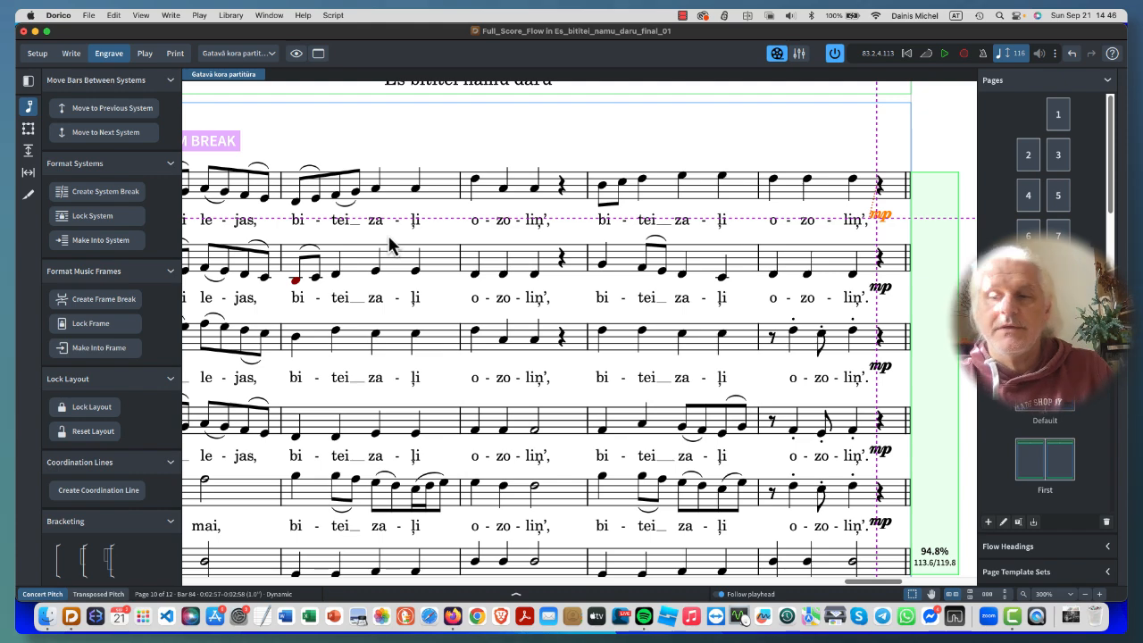
scroll(603, 322, "right", 3)
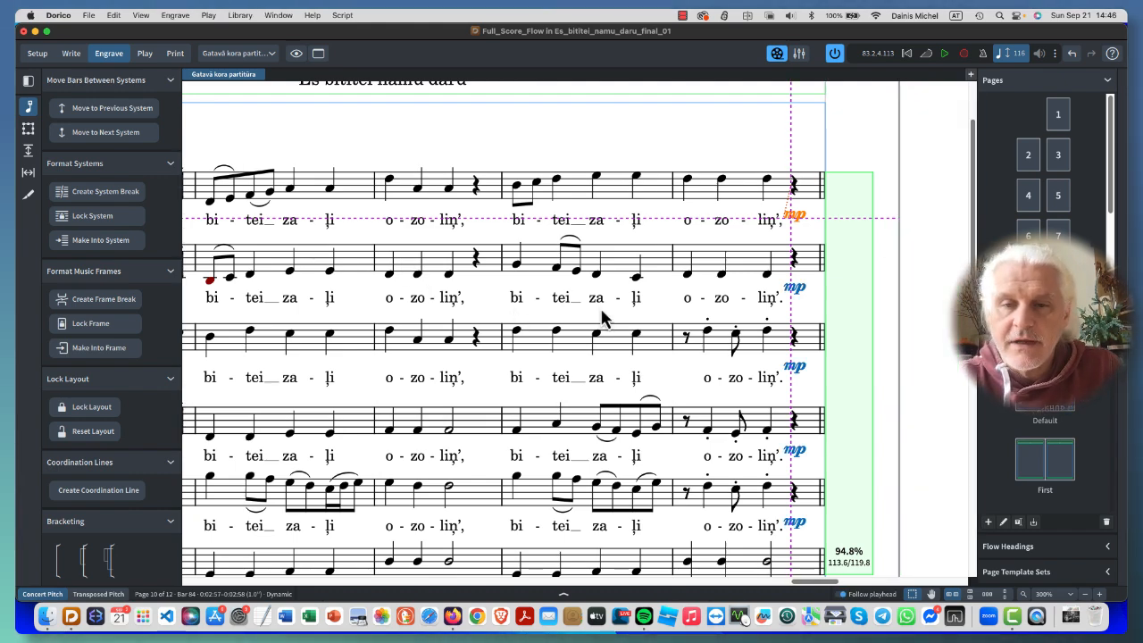
scroll(625, 347, "right", 3)
scroll(627, 347, "down", 3)
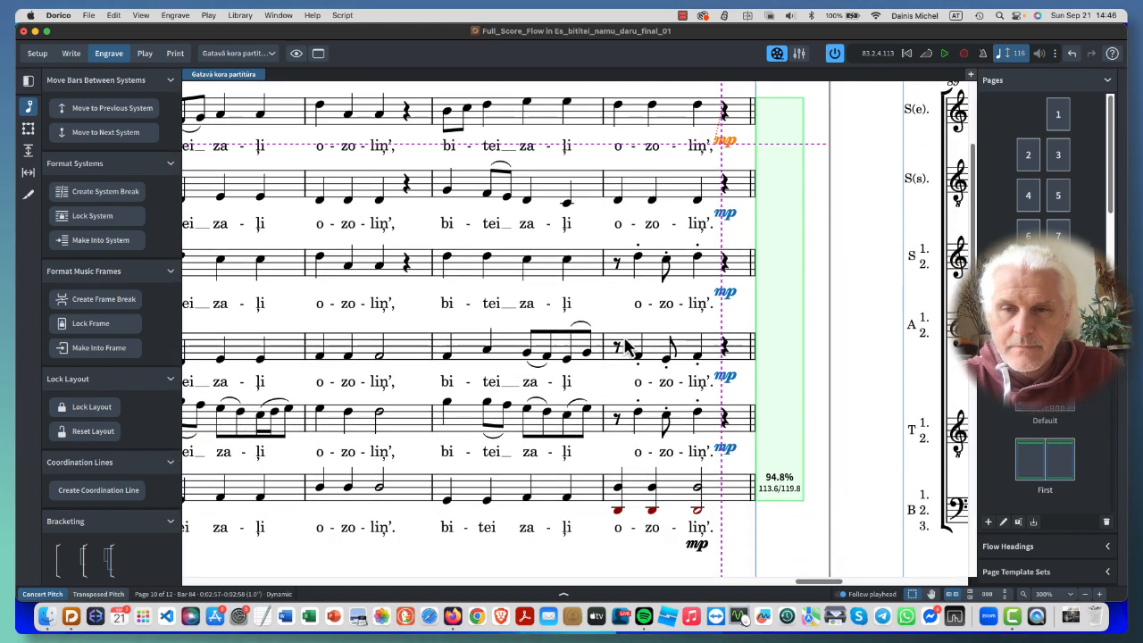
scroll(626, 346, "up", 2)
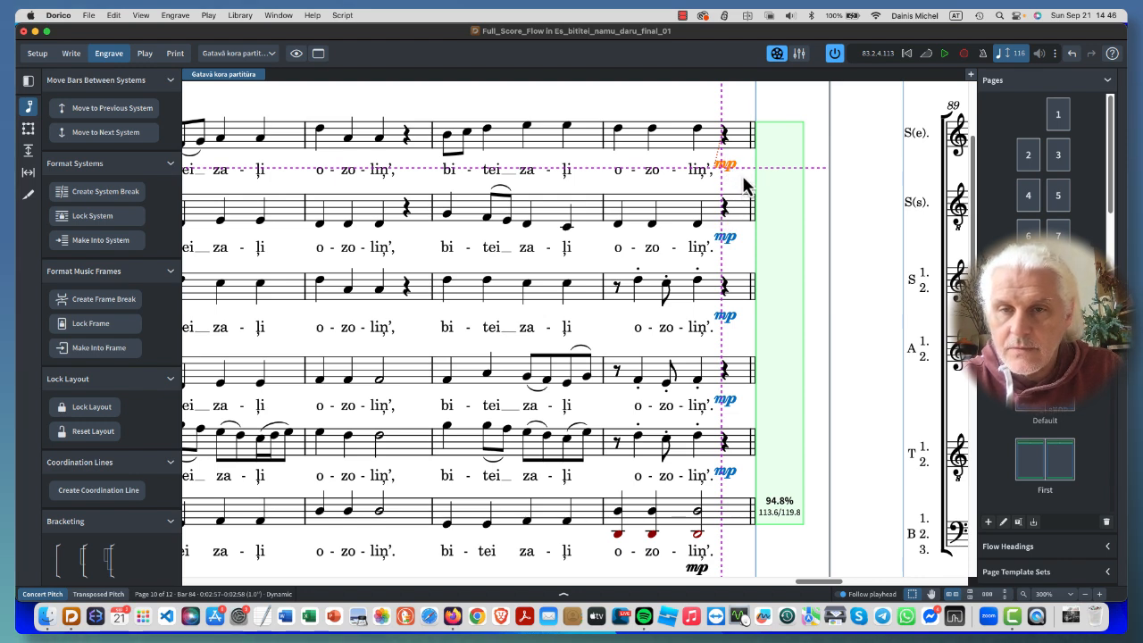
left_click_drag(742, 170, 744, 171)
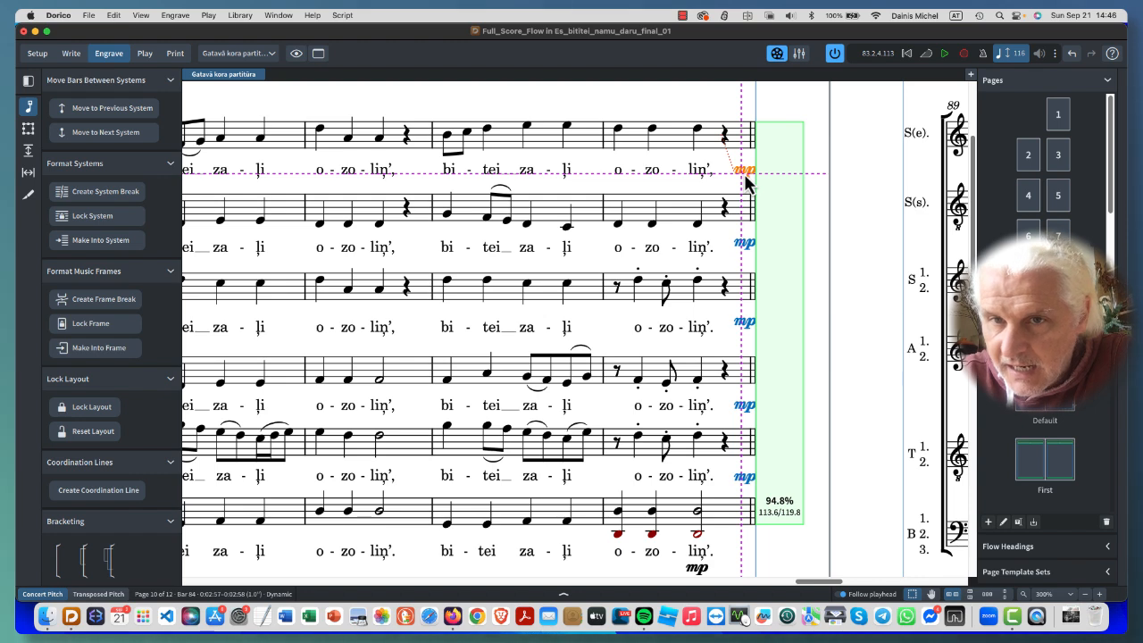
- Return to Write mode and unlink the mp dynamics of the upper five staves at the end of bar 84
right_click(746, 175)
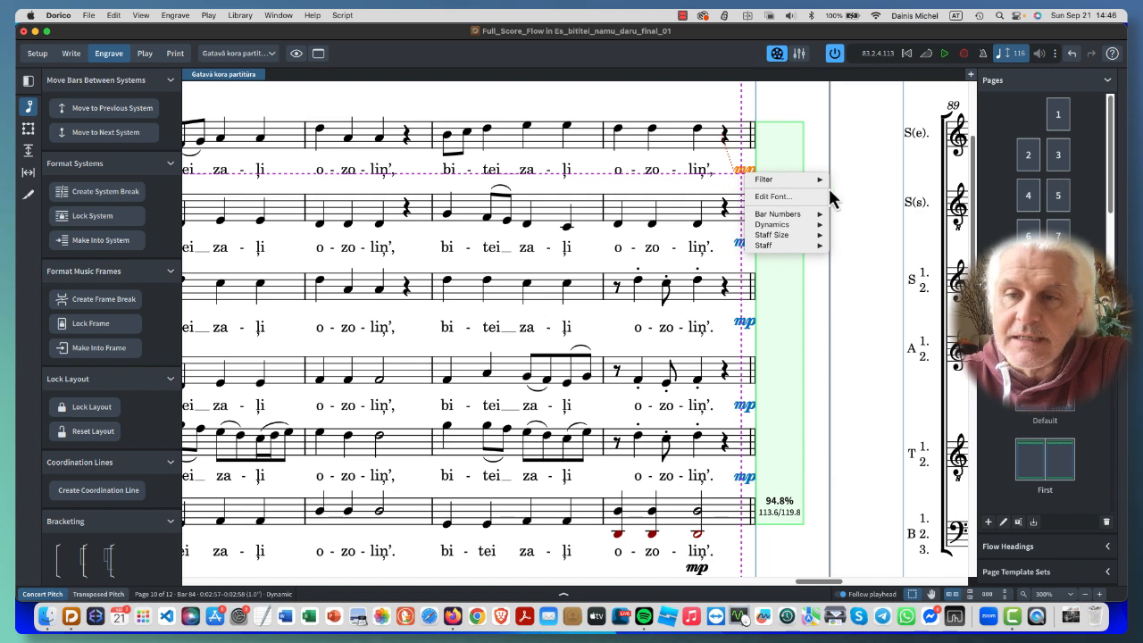
left_click(741, 239)
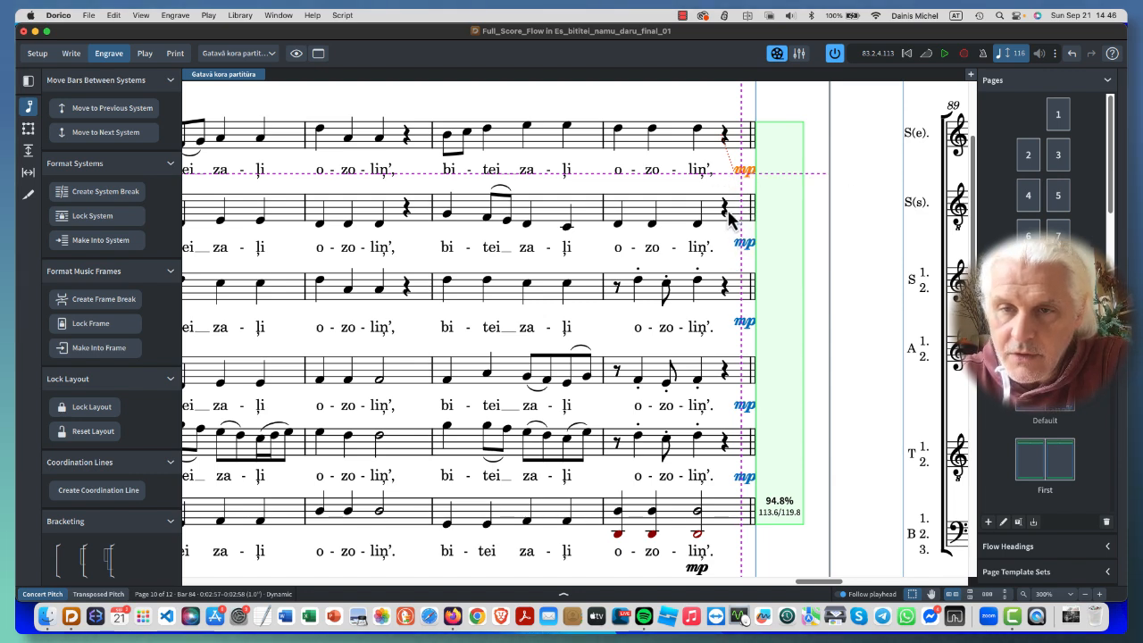
left_click(71, 54)
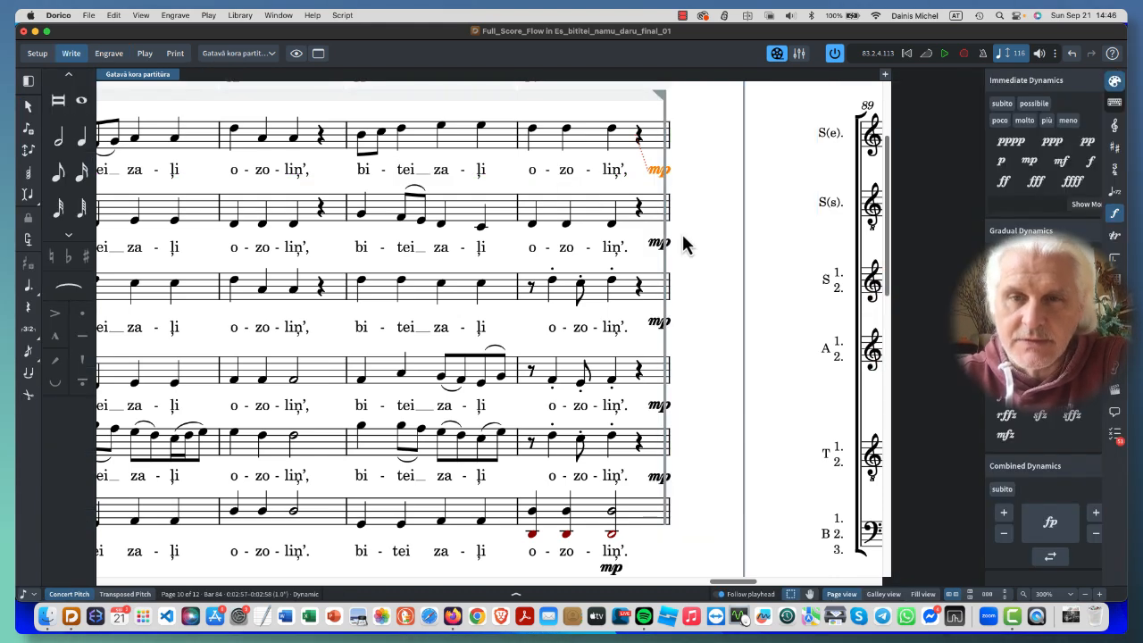
right_click(745, 178)
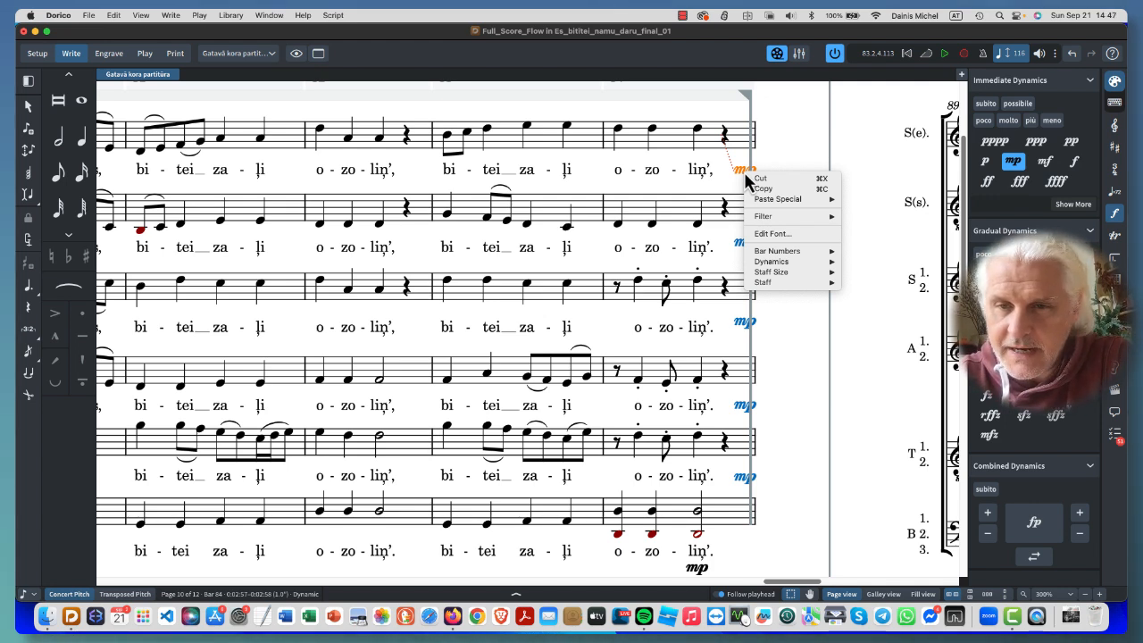
mouse_move(800, 262)
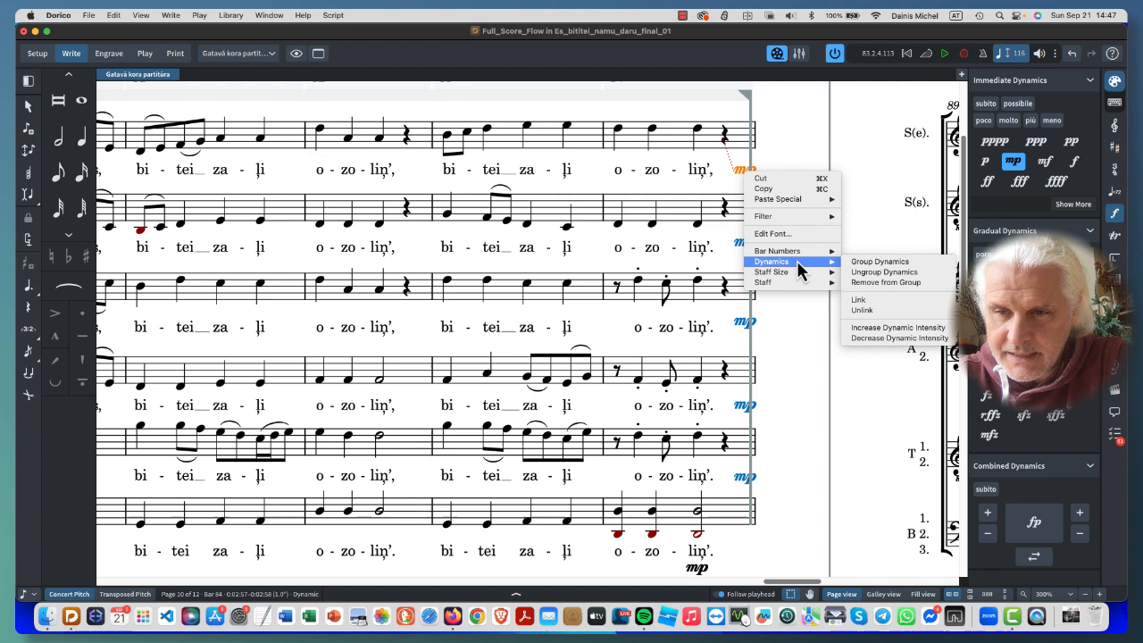
left_click(903, 309)
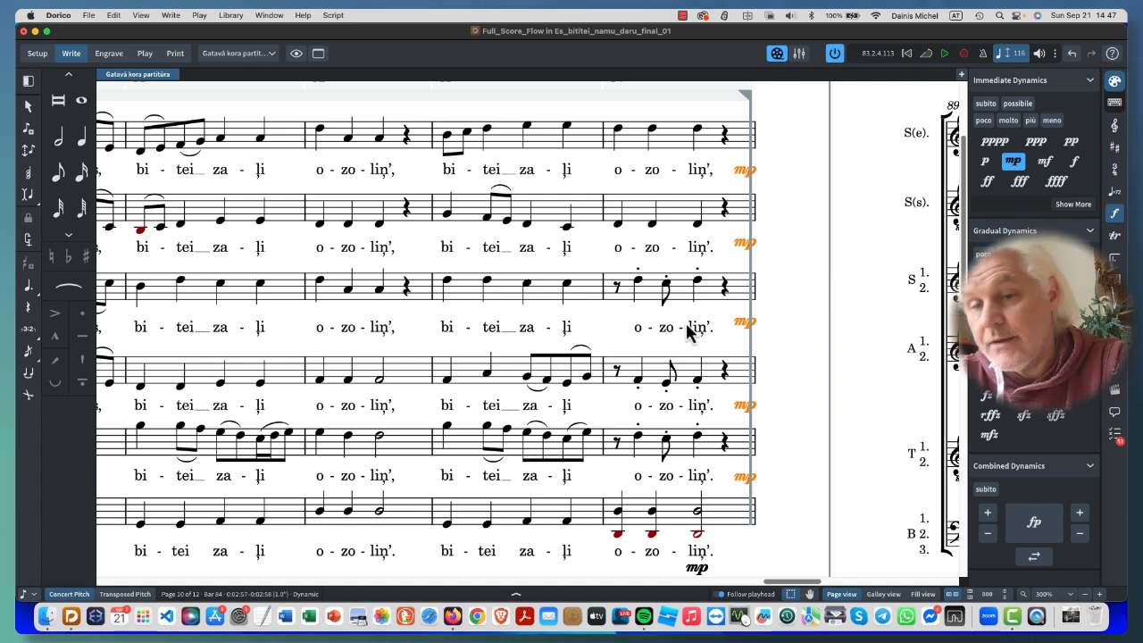
- In Engrave mode, move the mp dynamics of the second and third staves individually down, level with their lyrics at the end of bar 84
key("super+3")
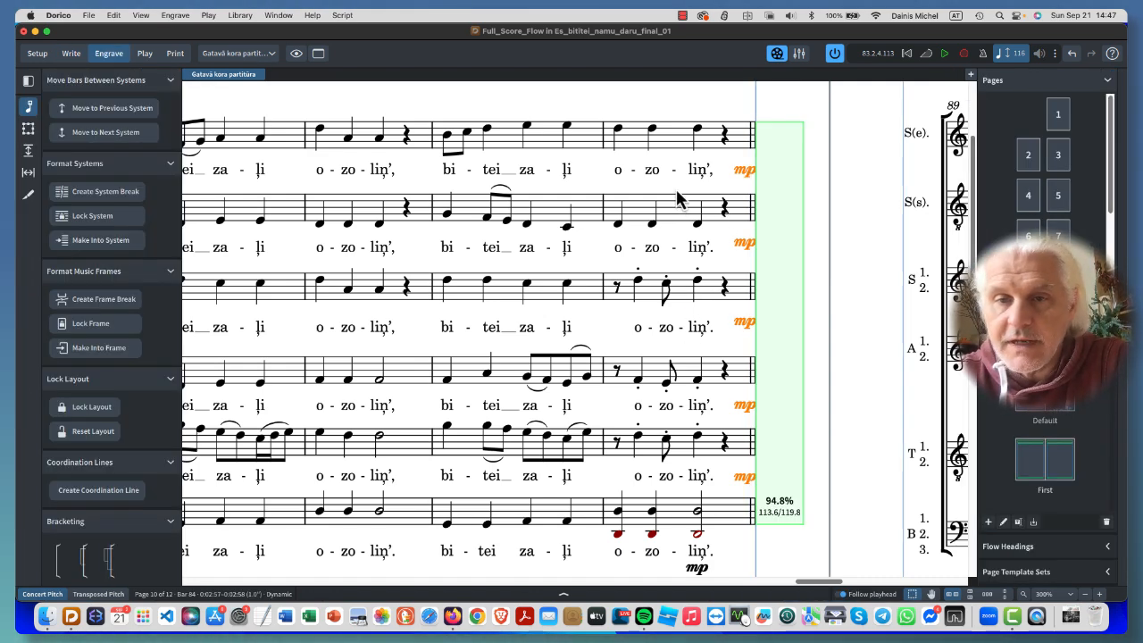
left_click(742, 171)
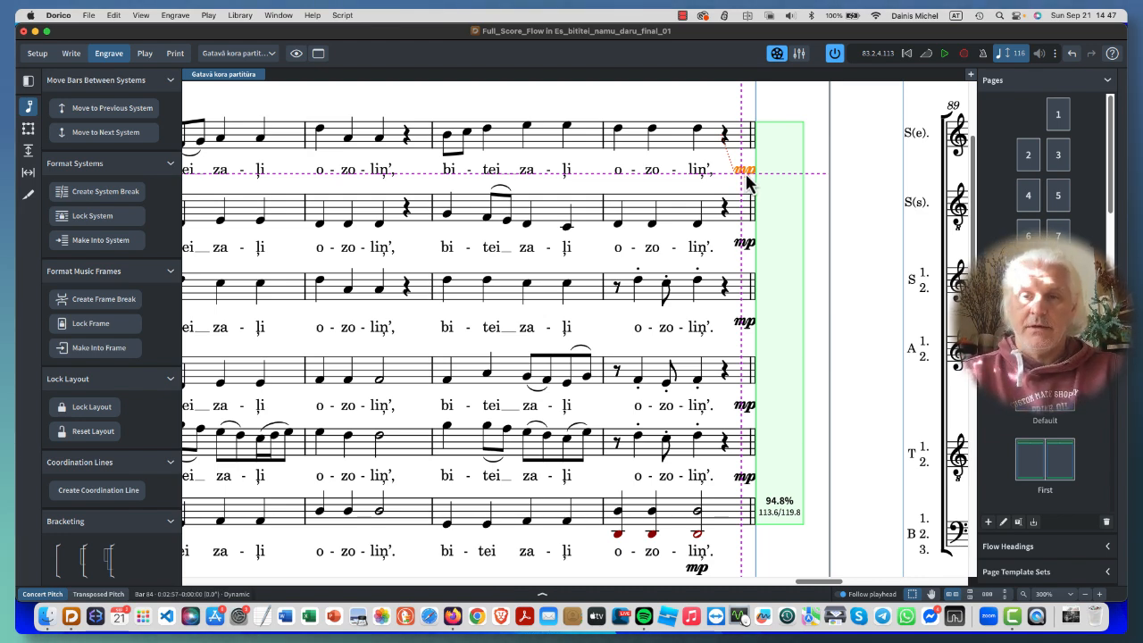
left_click(743, 245)
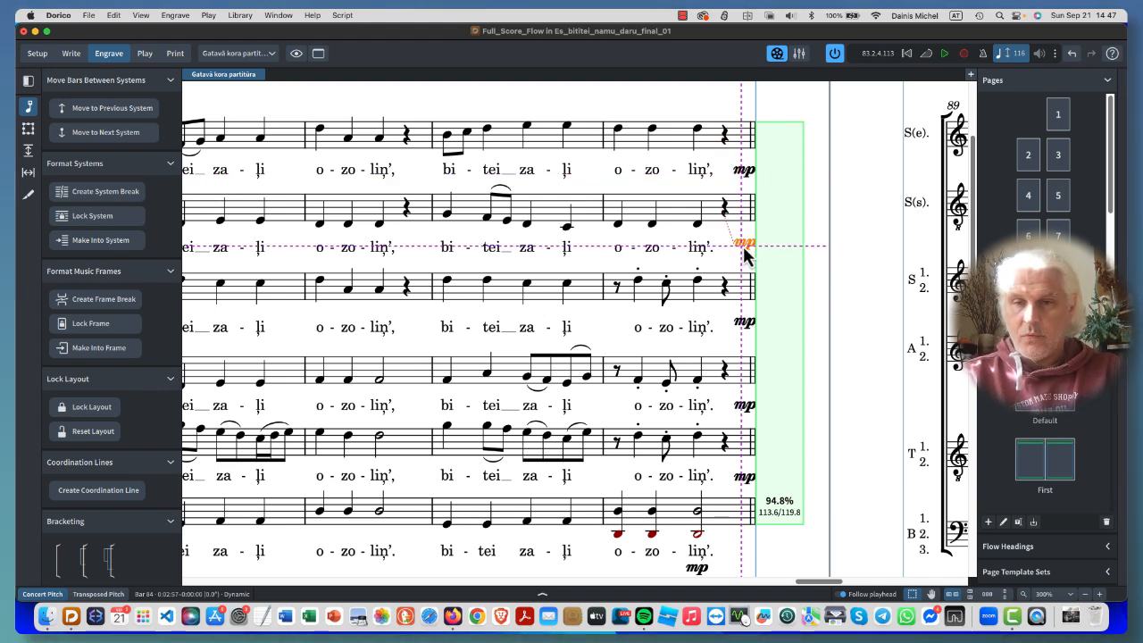
left_click_drag(743, 243, 741, 260)
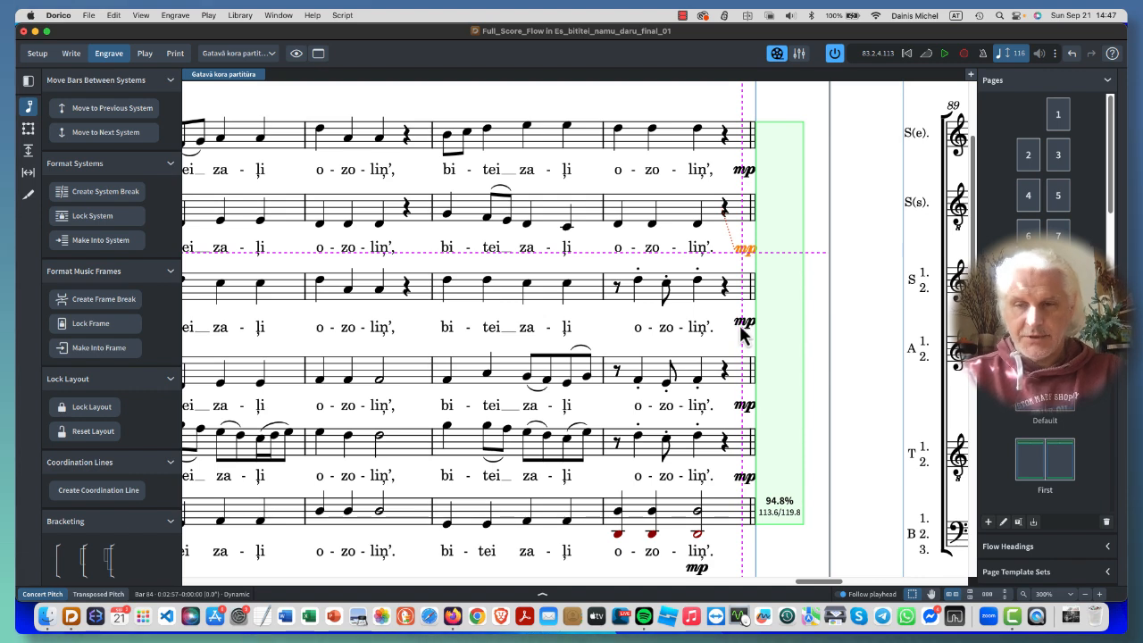
left_click(740, 328)
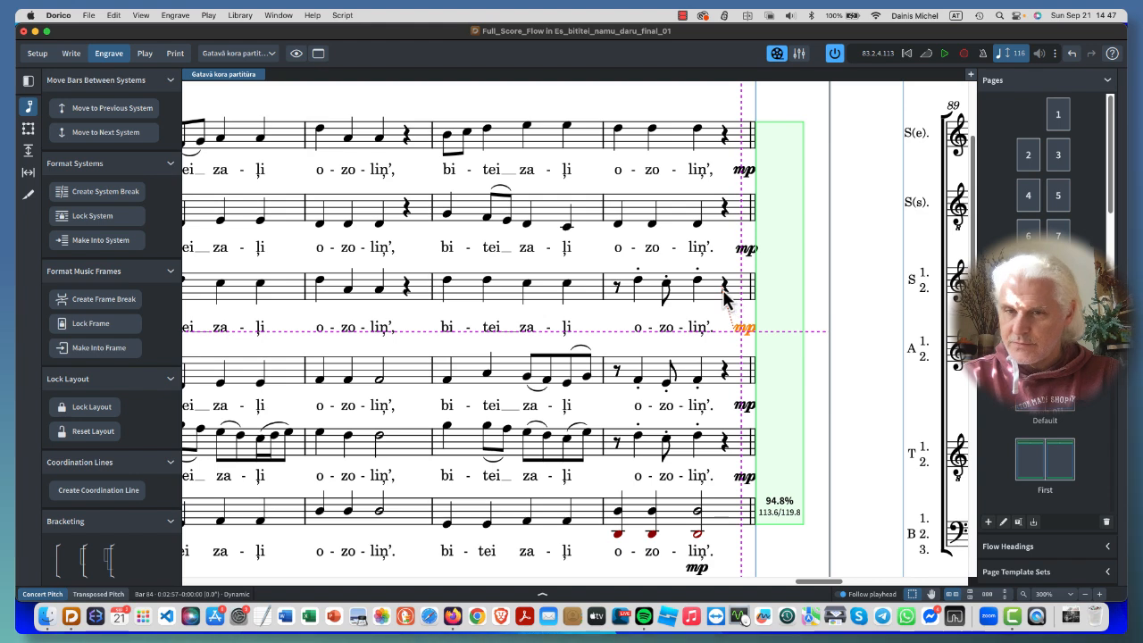
left_click(726, 345)
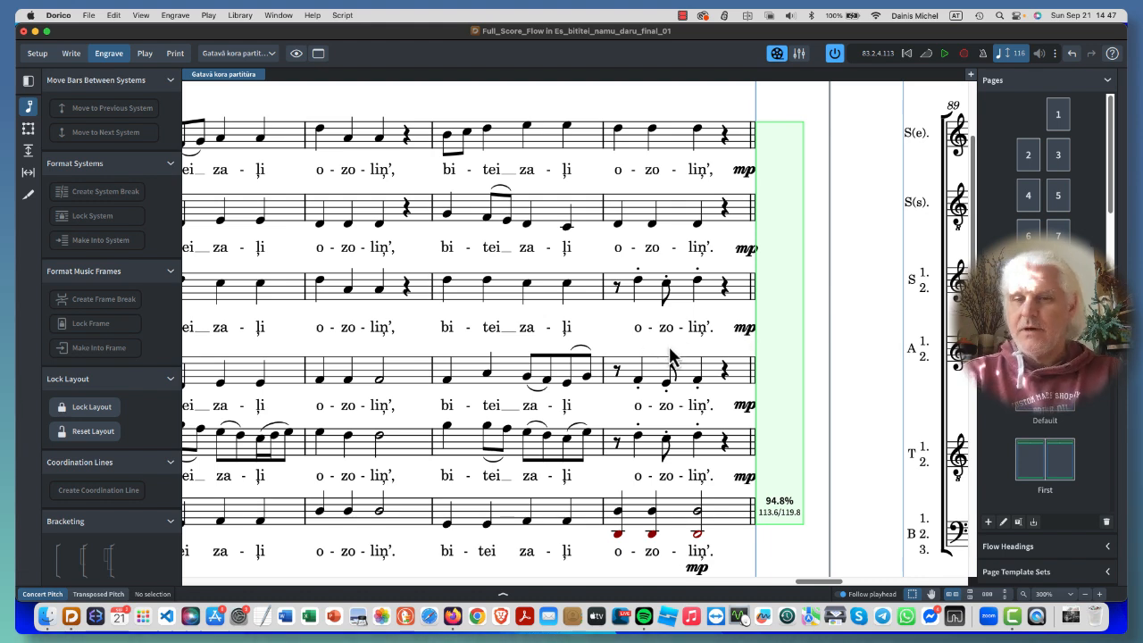
key("Right")
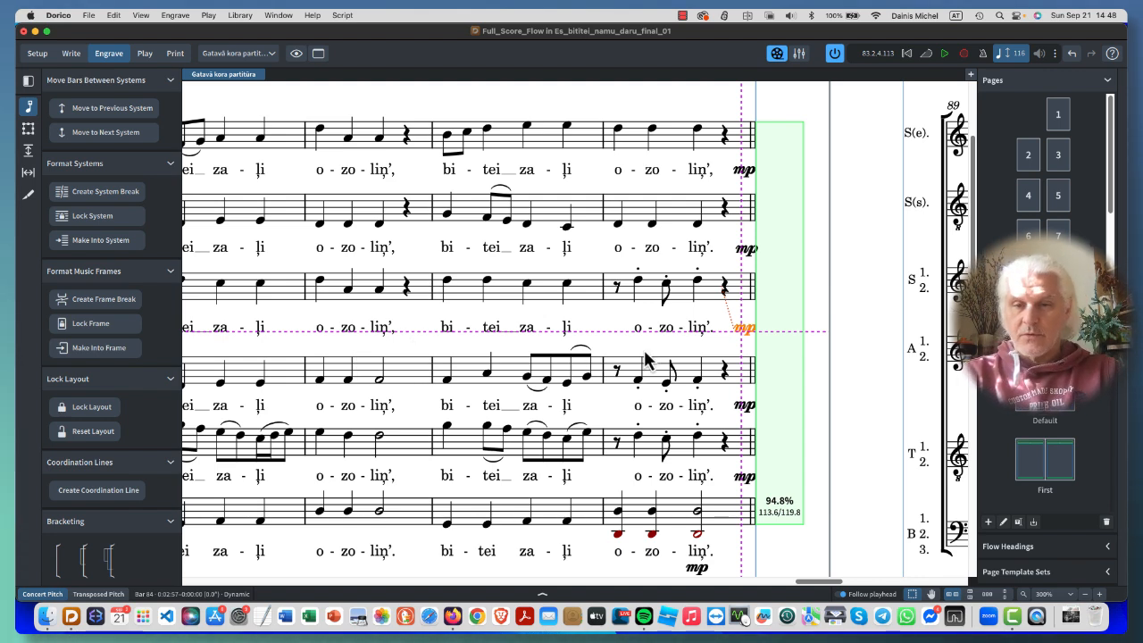
- Fine-tune the mp dynamics of the fourth and fifth staves individually so they sit level with their lyrics
left_click(746, 409)
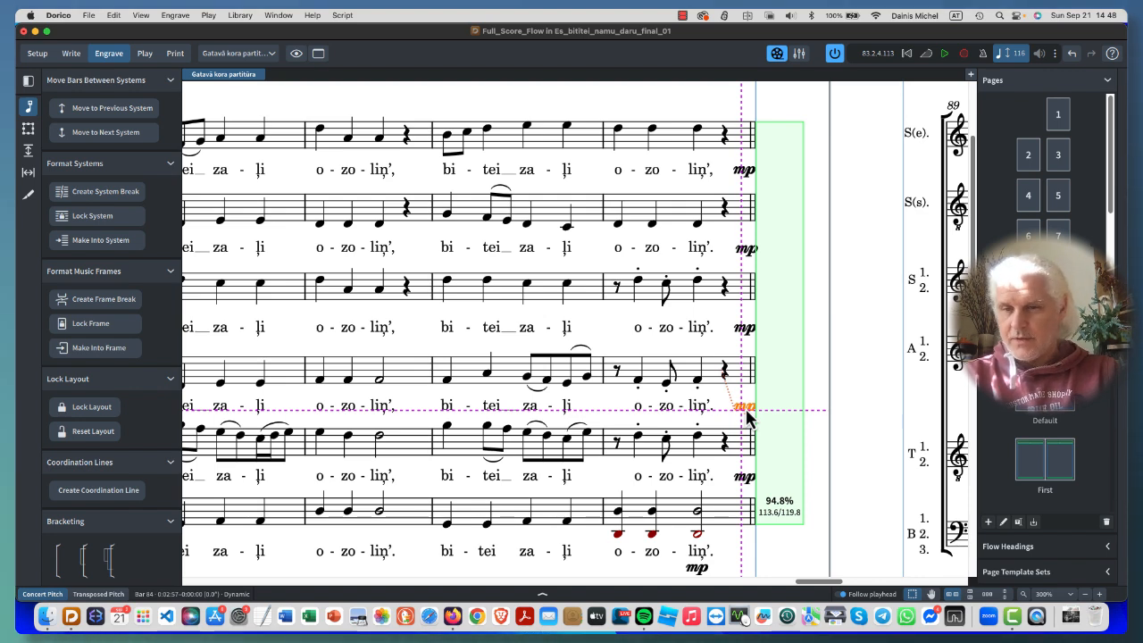
key("alt+shift+Down")
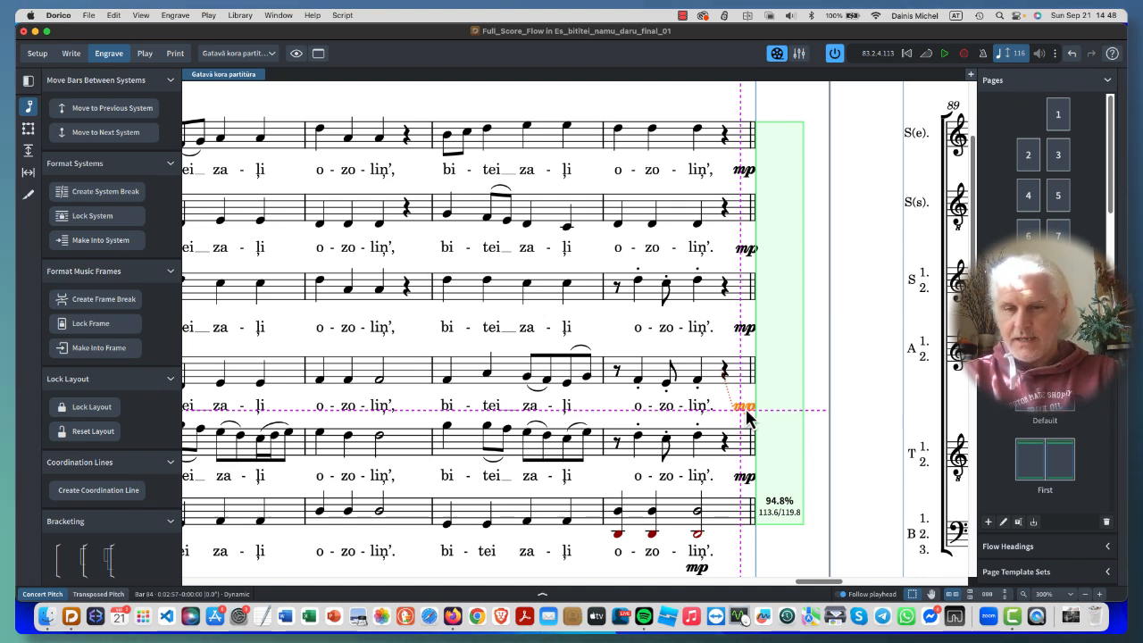
left_click(746, 485)
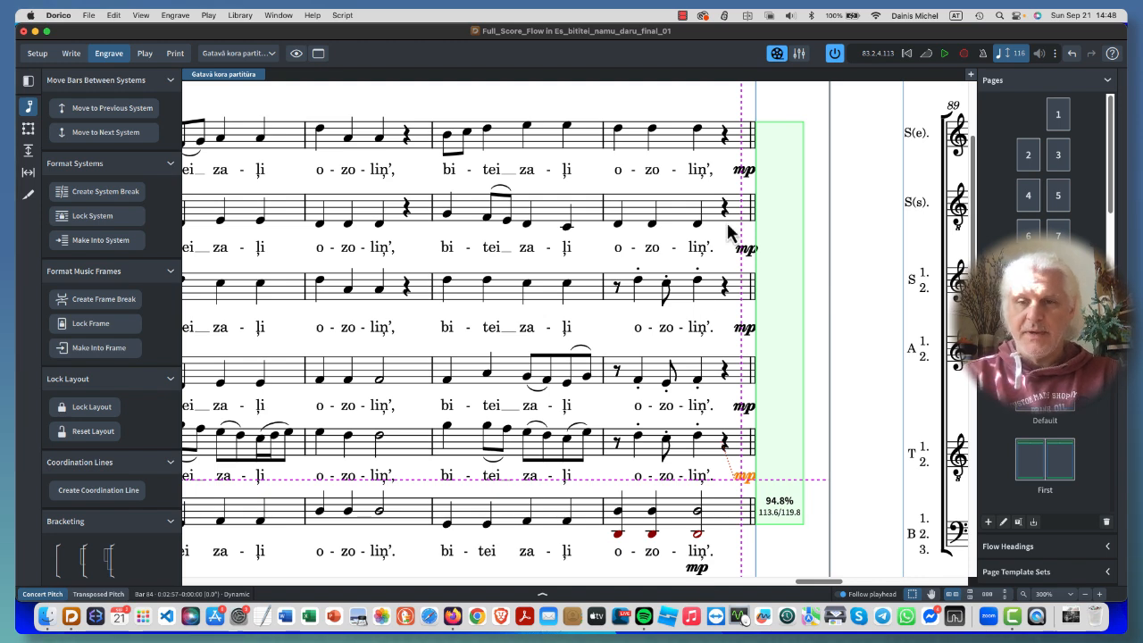
- Move the bass staff's mp right and up to the end of bar 84, level with the lyrics
key("super+Down")
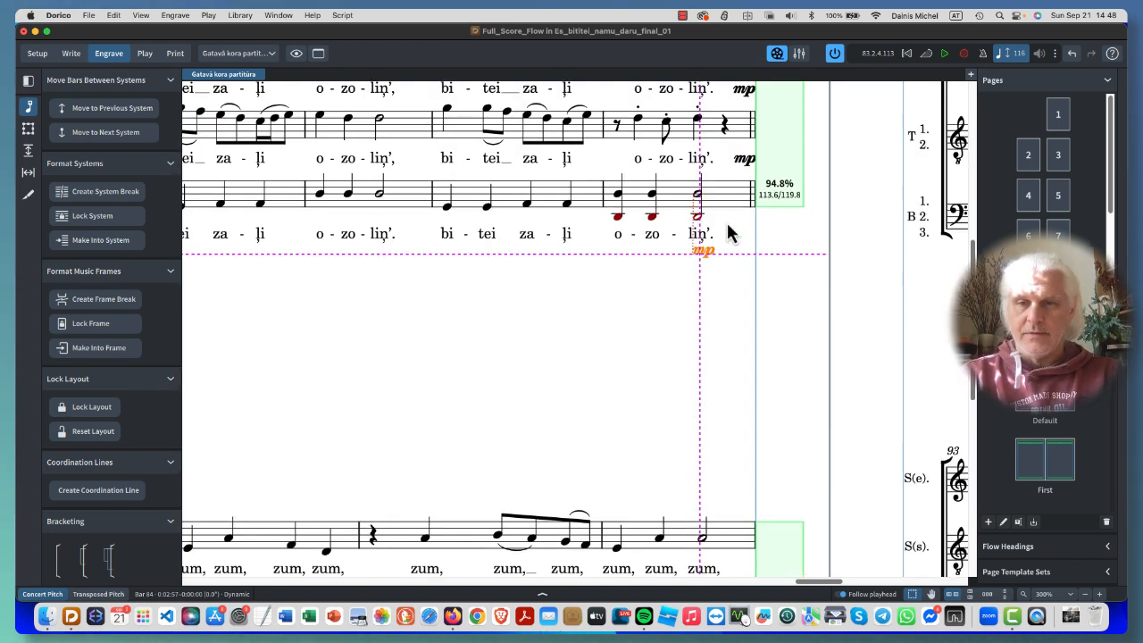
key("super+z")
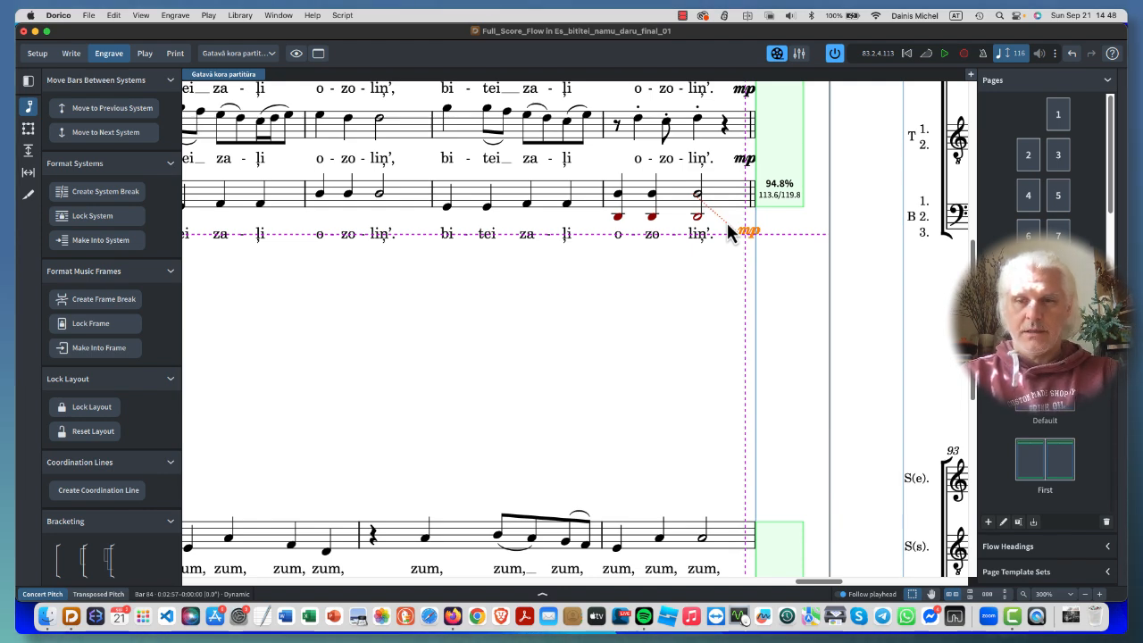
key("alt+Down")
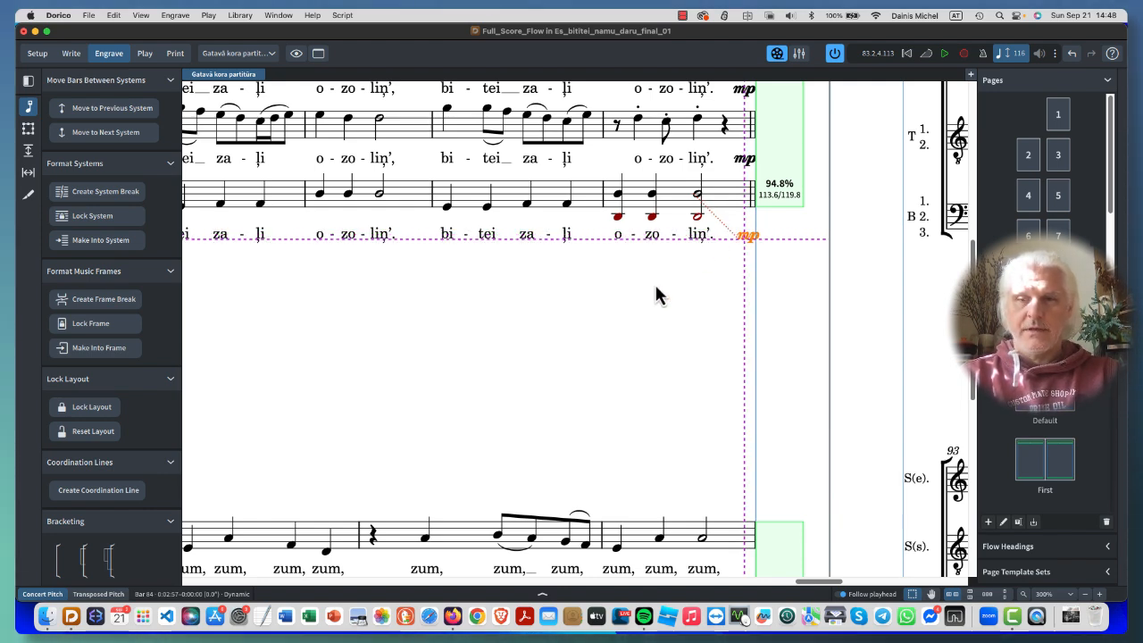
- In Write mode, add a diminuendo hairpin to the top staff from the first note of bar 83 to the last note of bar 84
scroll(658, 292, "up", 3)
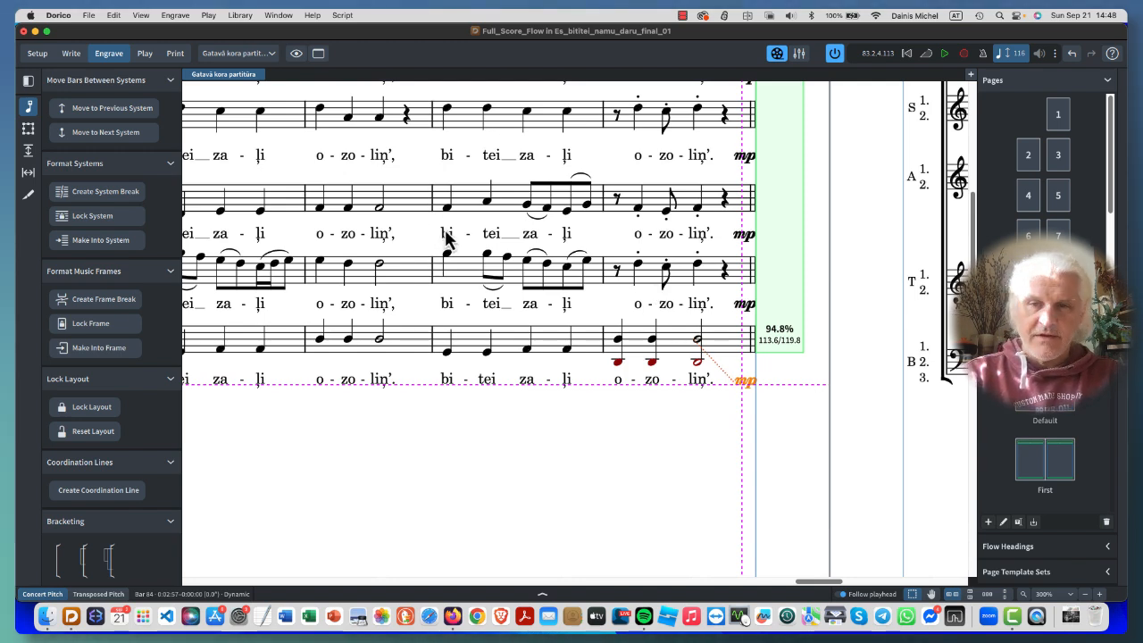
scroll(446, 236, "up", 5)
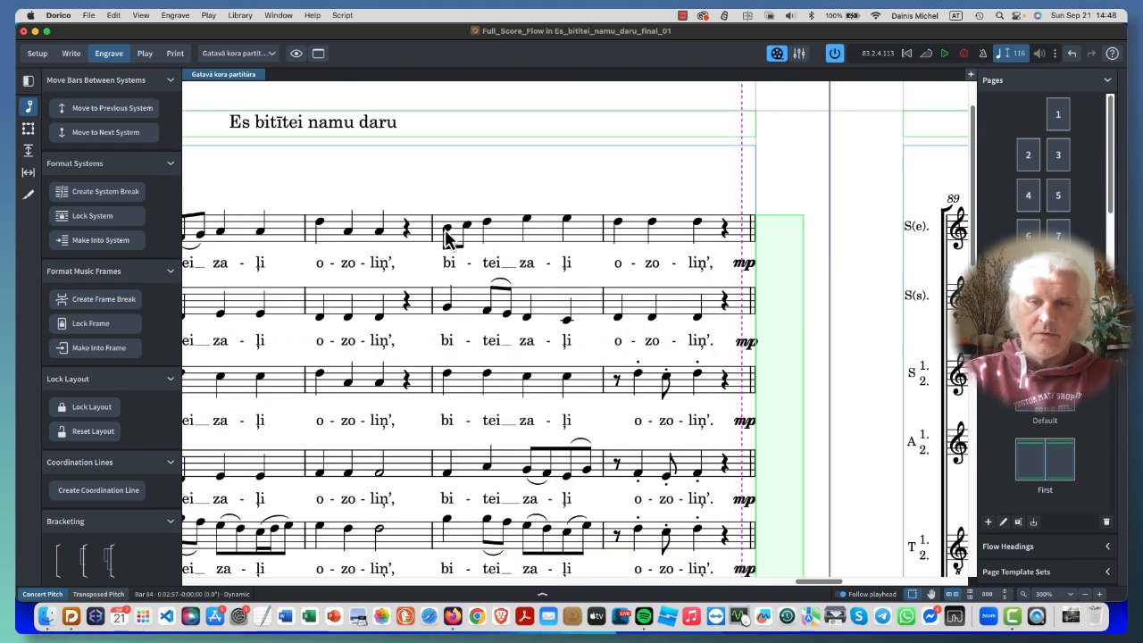
left_click(71, 54)
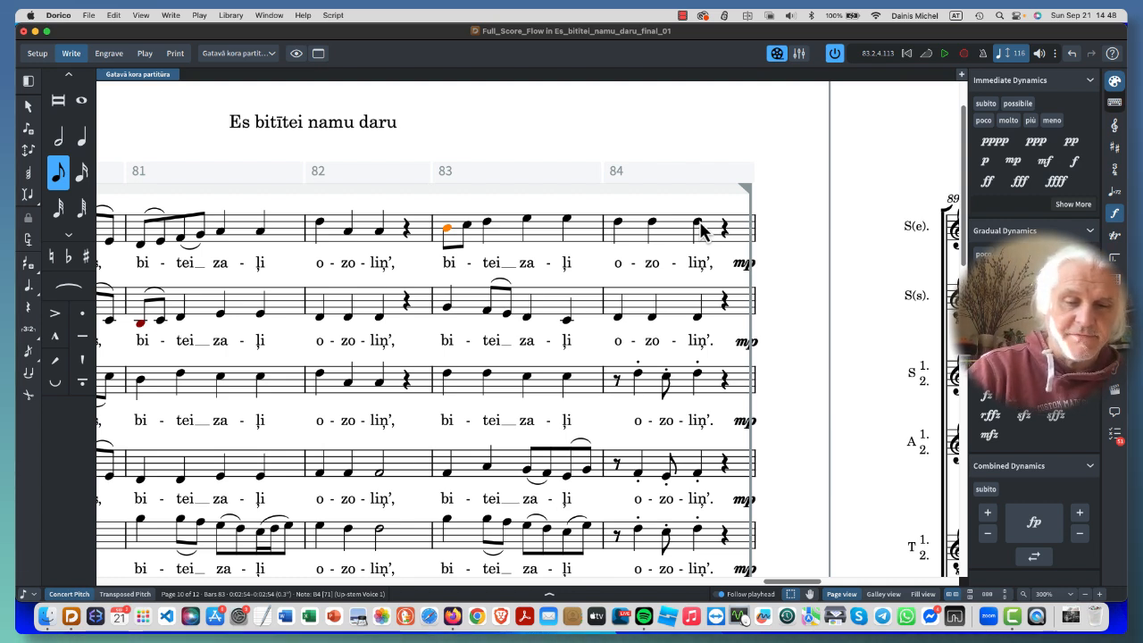
left_click(697, 223, "super")
key("shift+d")
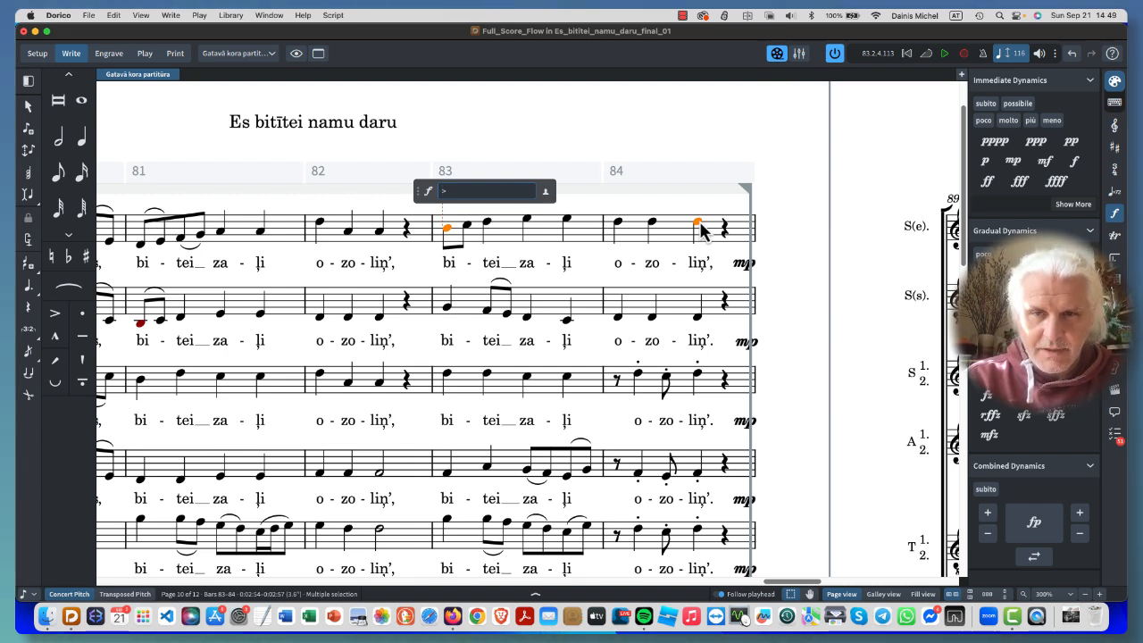
key("Return")
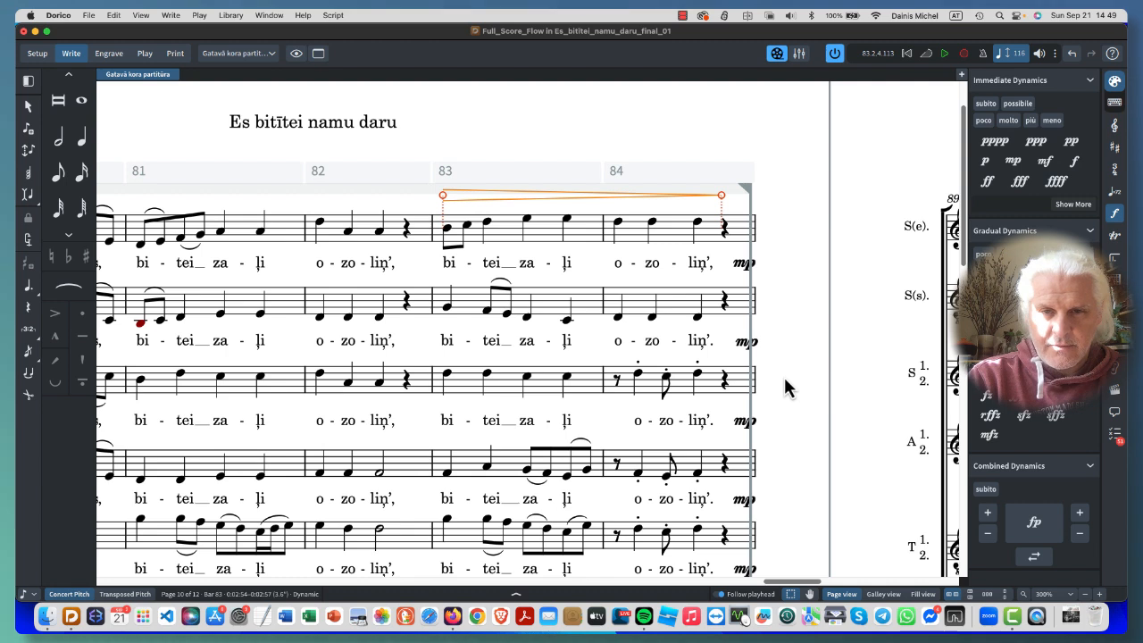
scroll(786, 387, "down", 3)
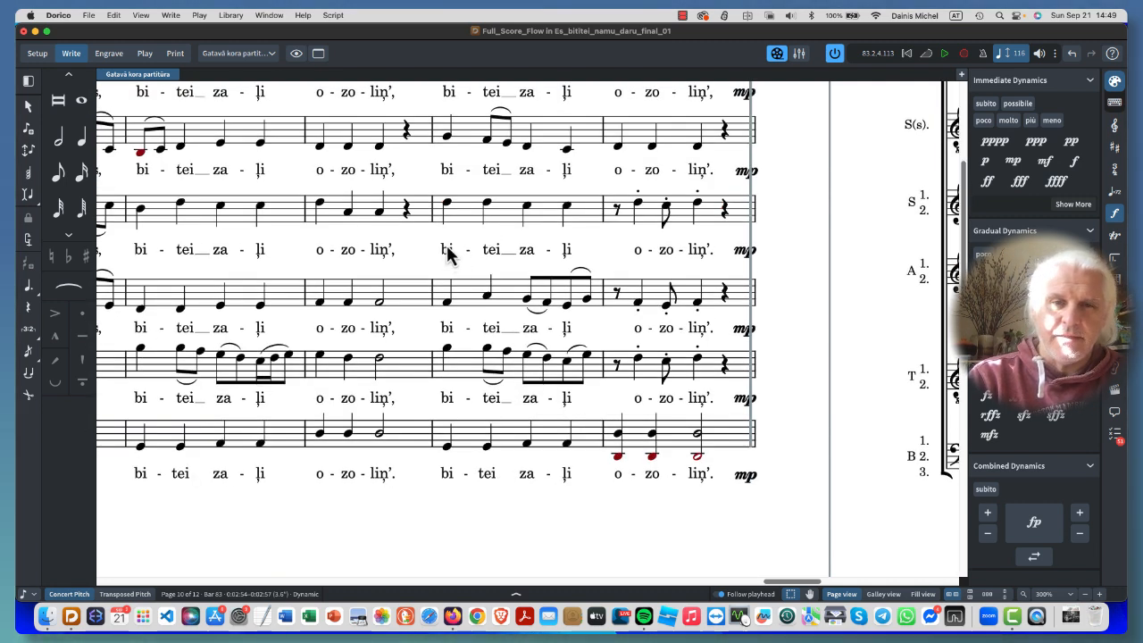
scroll(442, 248, "up", 3)
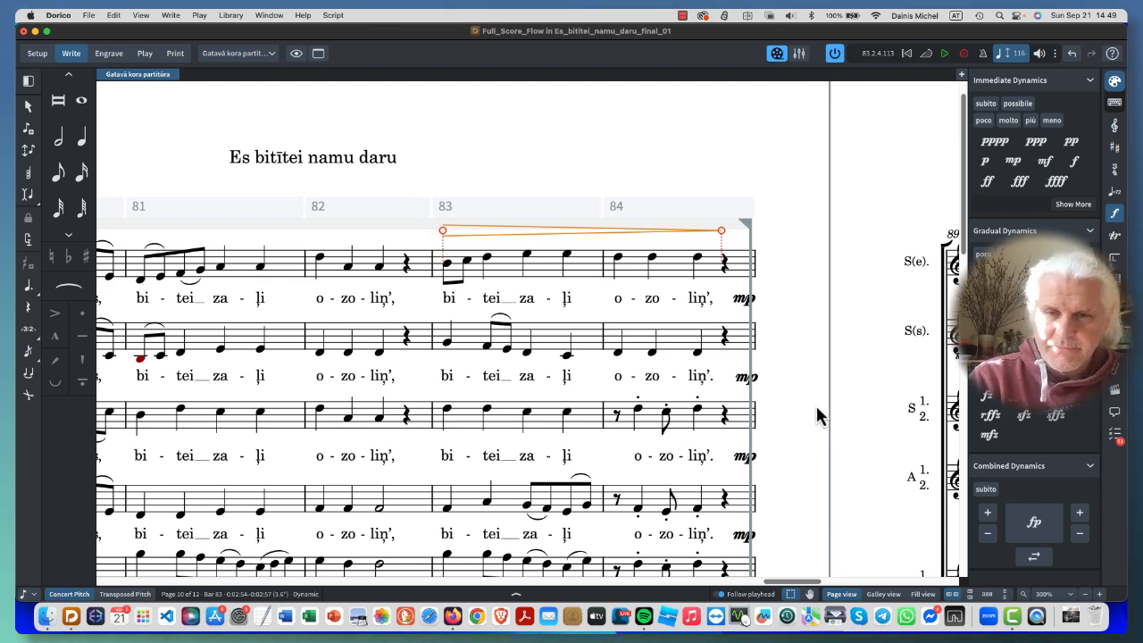
scroll(815, 408, "down", 1)
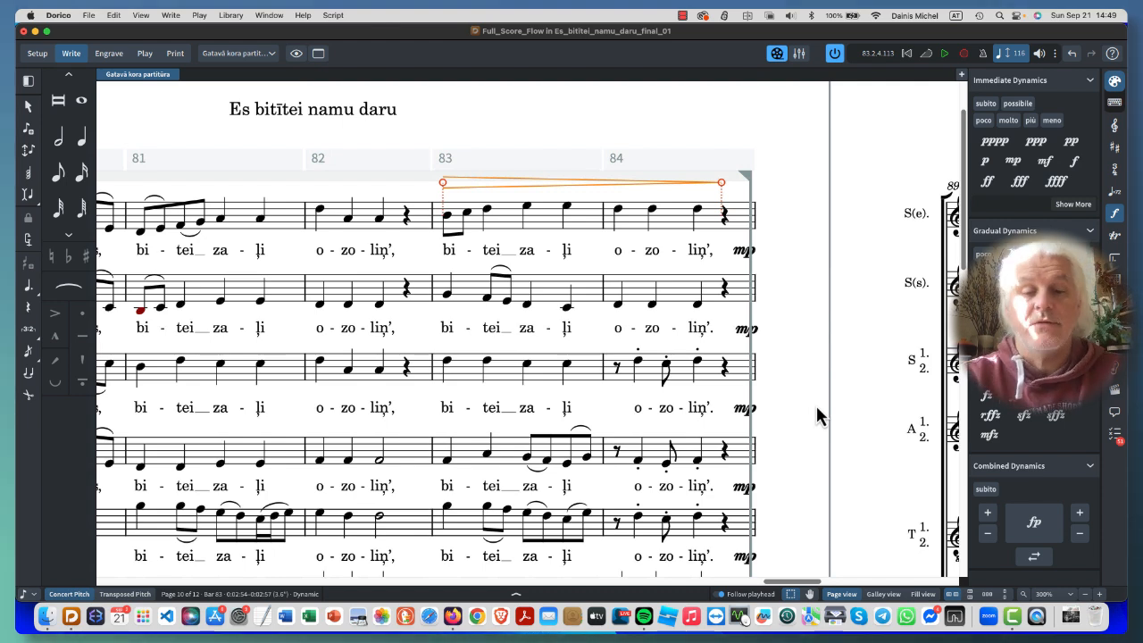
scroll(816, 414, "down", 1)
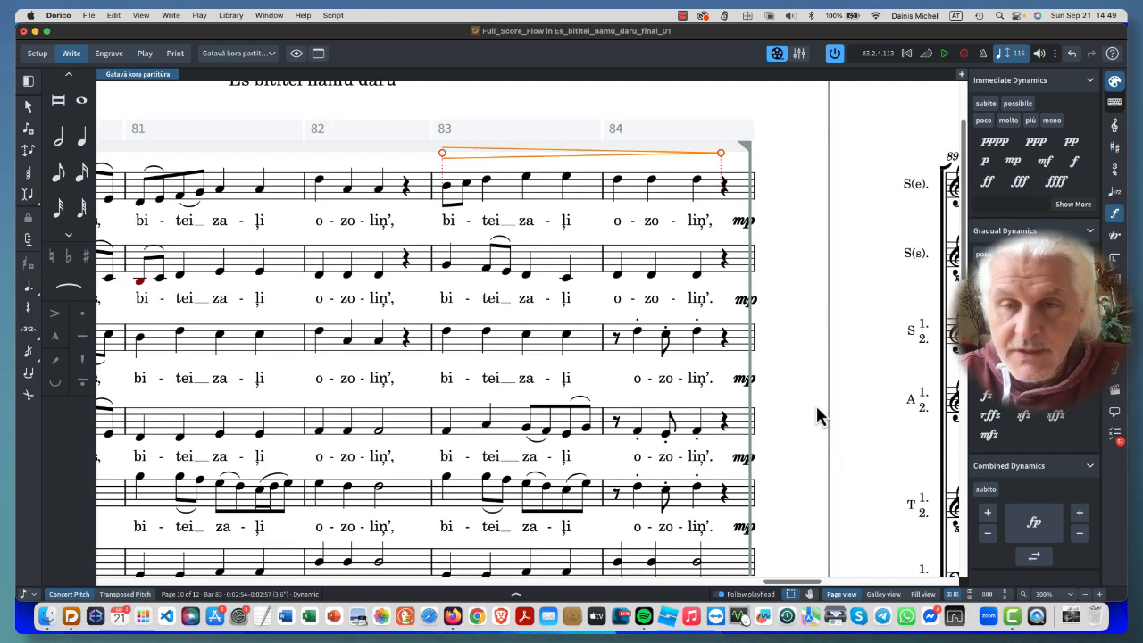